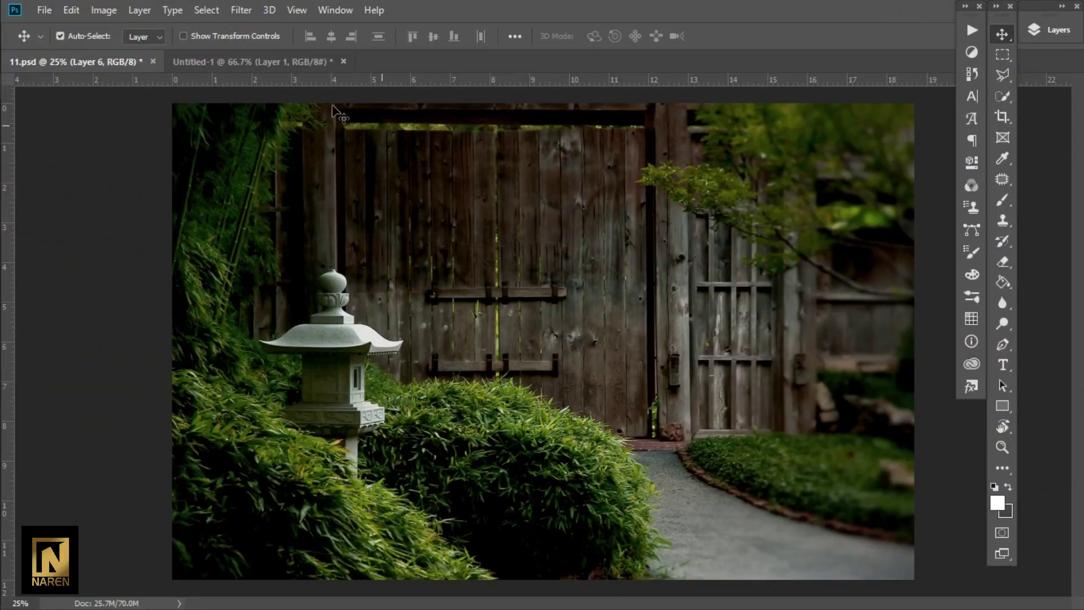
# Step: Drag the lantern layer from Untitled-1 into the 11.psd garden scene
pyautogui.click(255, 62)
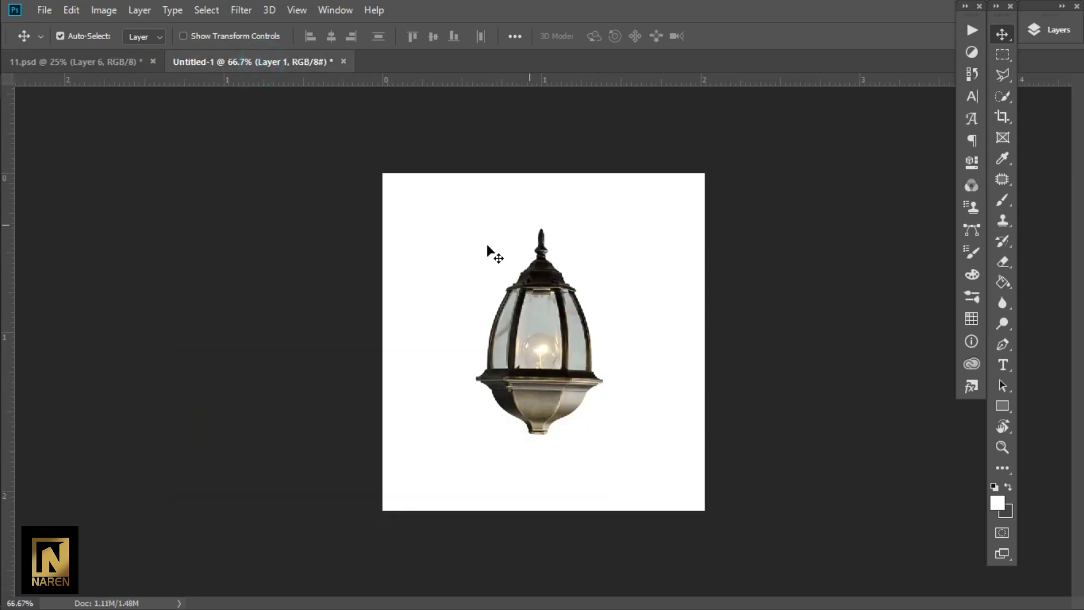
pyautogui.click(76, 62)
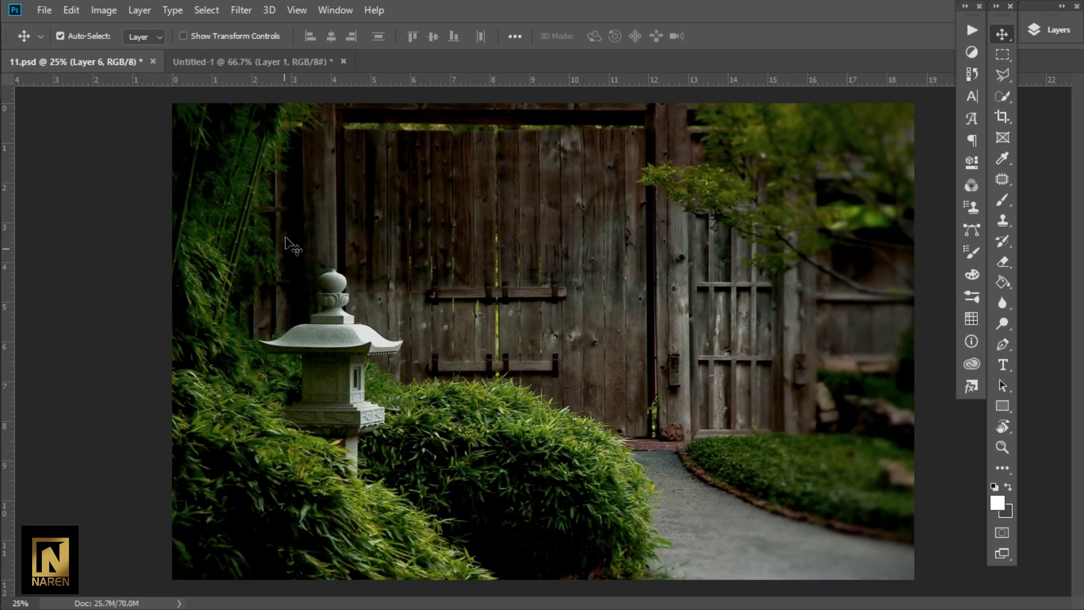
pyautogui.click(254, 61)
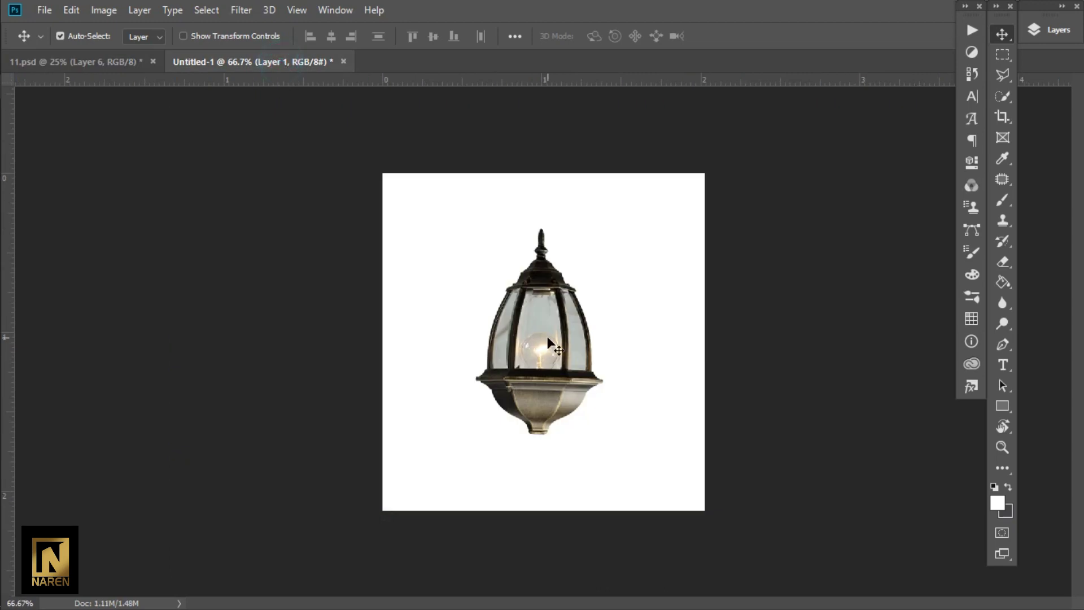
pyautogui.rightClick(542, 274)
pyautogui.click(580, 282)
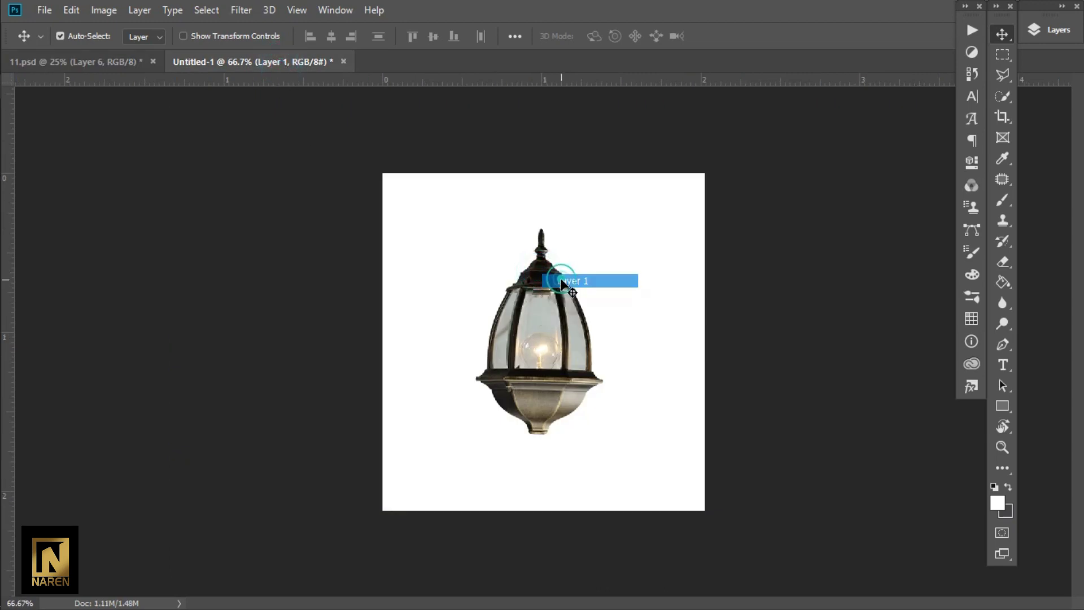
pyautogui.moveTo(546, 275)
pyautogui.mouseDown()
pyautogui.moveTo(532, 250)
pyautogui.moveTo(108, 68)
pyautogui.mouseUp()
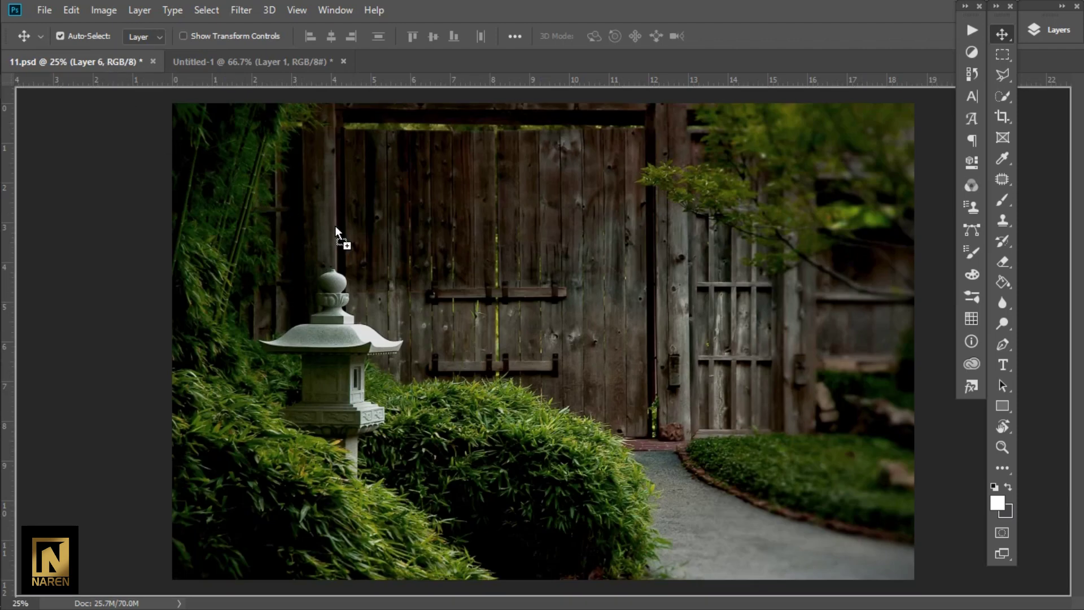
pyautogui.moveTo(107, 68)
pyautogui.mouseDown()
pyautogui.moveTo(347, 239)
pyautogui.moveTo(332, 214)
pyautogui.mouseUp()
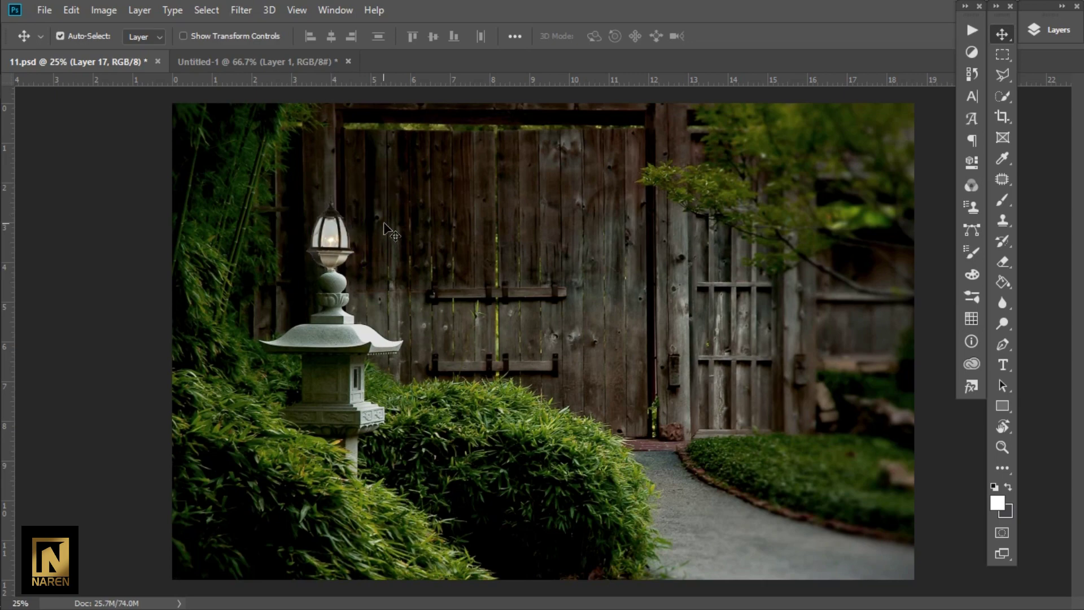
# Step: Seat the hanging lamp precisely atop the stone lantern, then fit the scene on screen
pyautogui.hotkey('ctrl', '+')
pyautogui.hotkey('ctrl', '+')
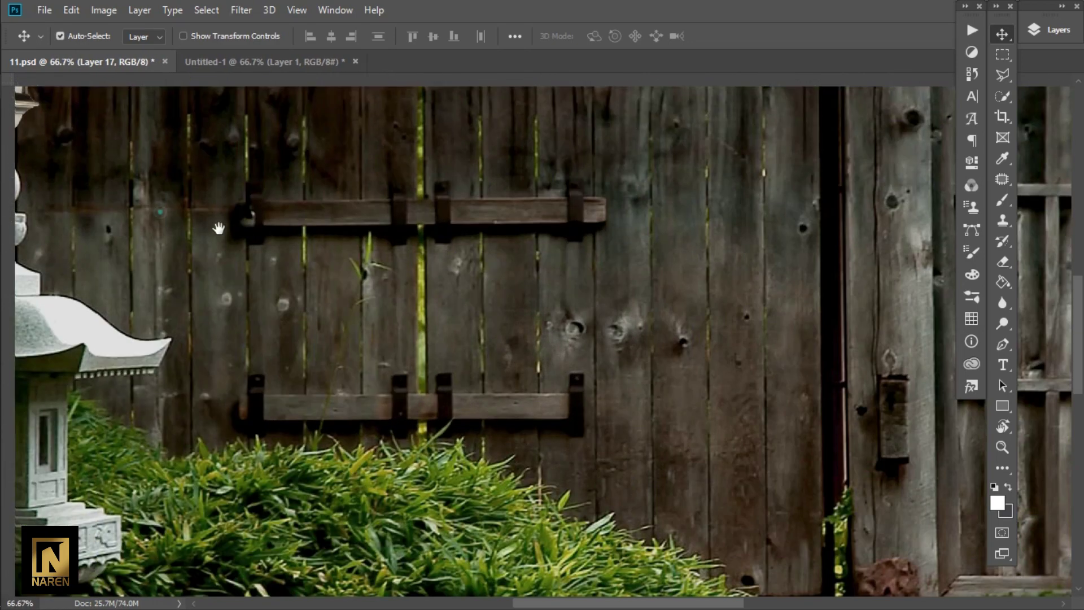
pyautogui.moveTo(161, 208)
pyautogui.mouseDown()
pyautogui.moveTo(586, 281)
pyautogui.moveTo(558, 398)
pyautogui.mouseUp()
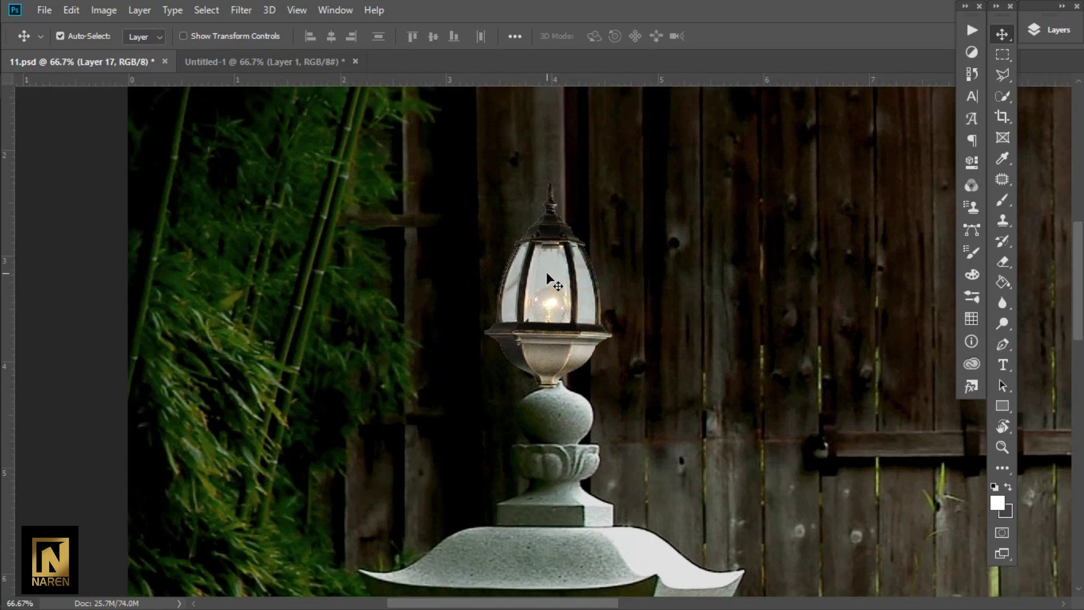
pyautogui.moveTo(552, 279); pyautogui.dragTo(561, 280)
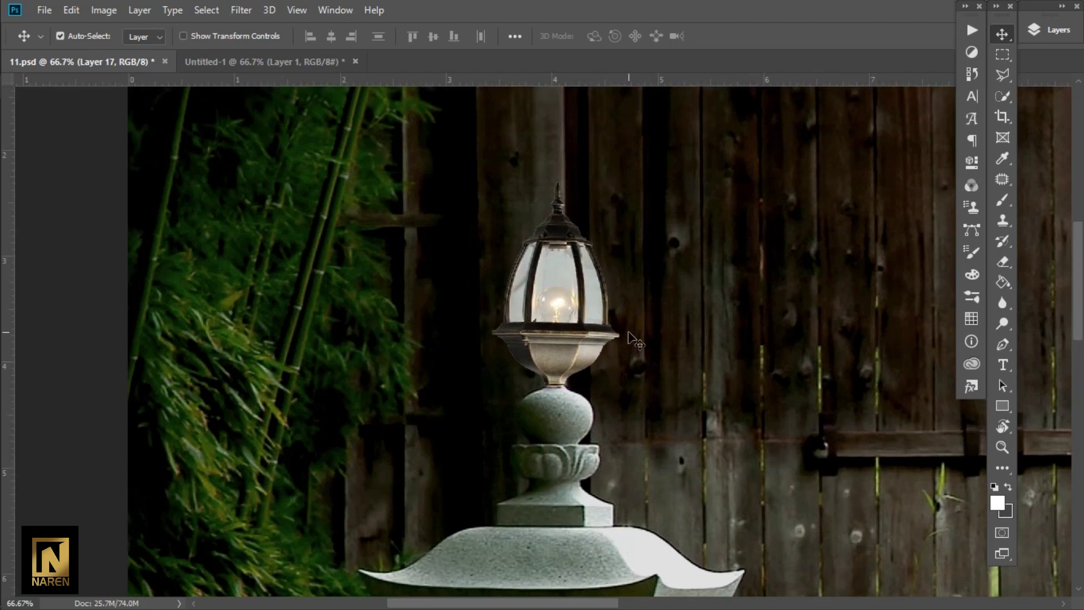
pyautogui.hotkey('ctrl', '-')
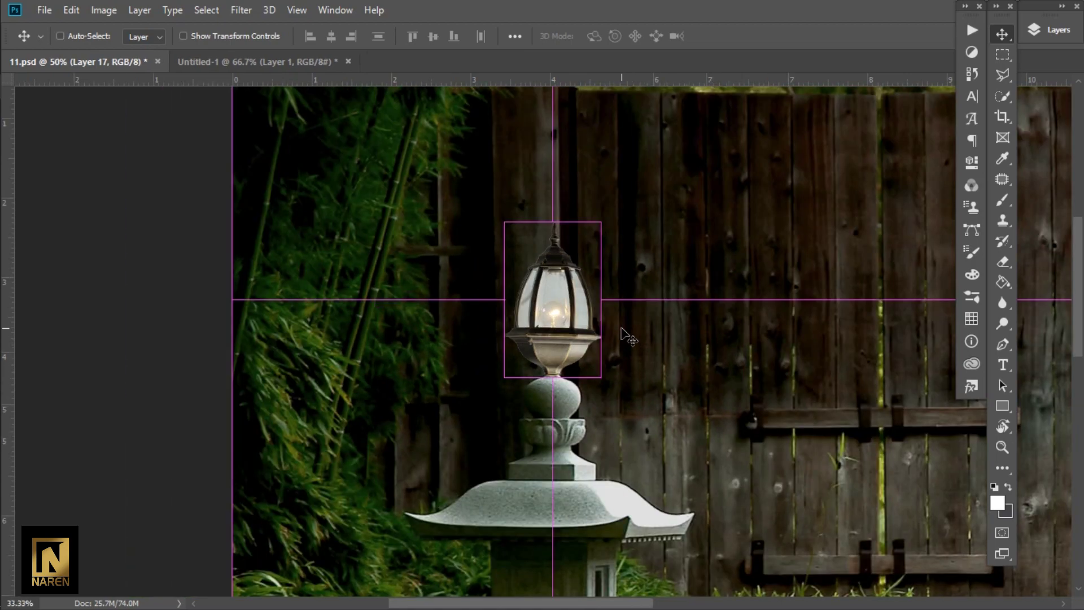
pyautogui.hotkey('ctrl', '-')
pyautogui.hotkey('ctrl', '0')
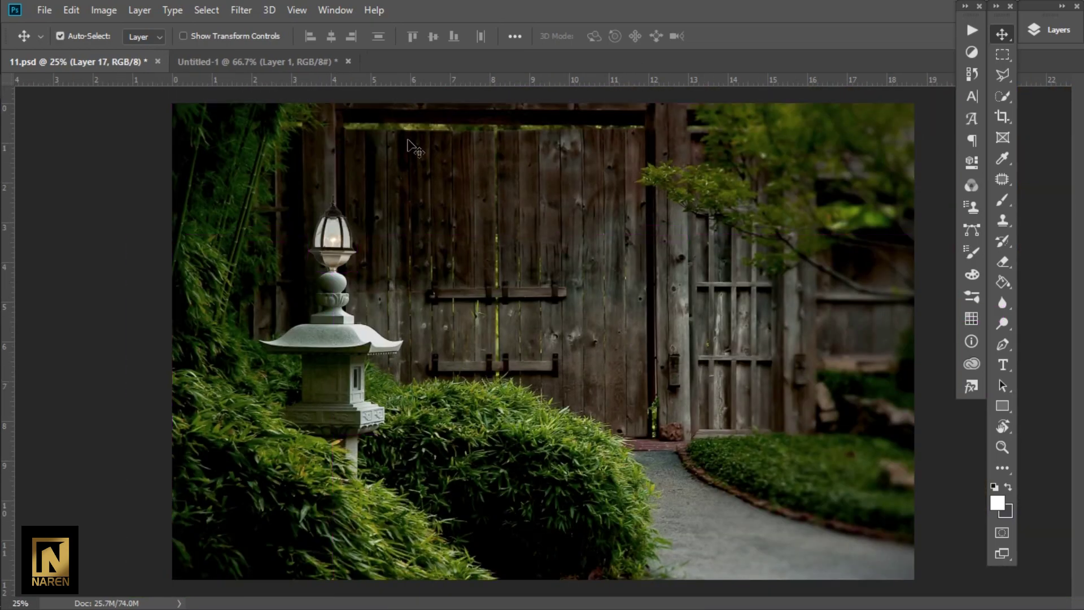
# Step: Add a new empty layer and switch to a greatly enlarged brush
pyautogui.click(1044, 32)
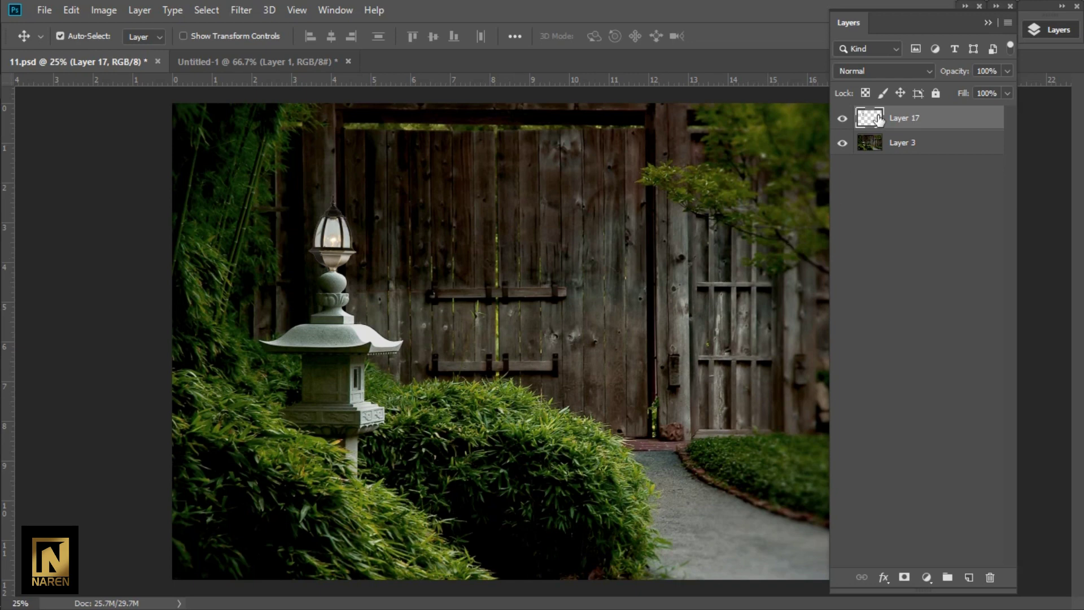
pyautogui.click(969, 578)
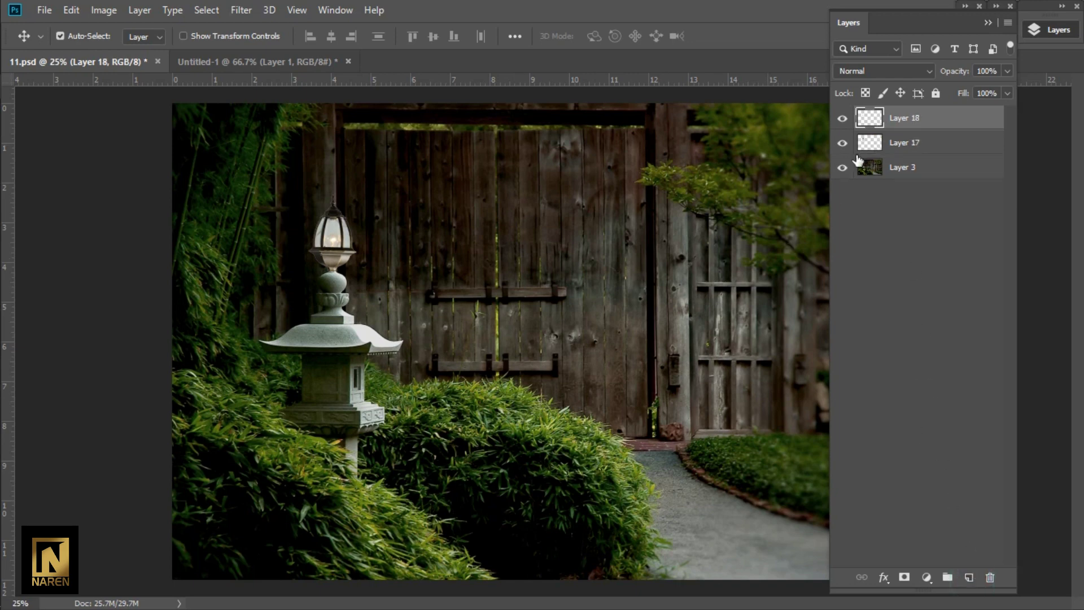
pyautogui.press('b')
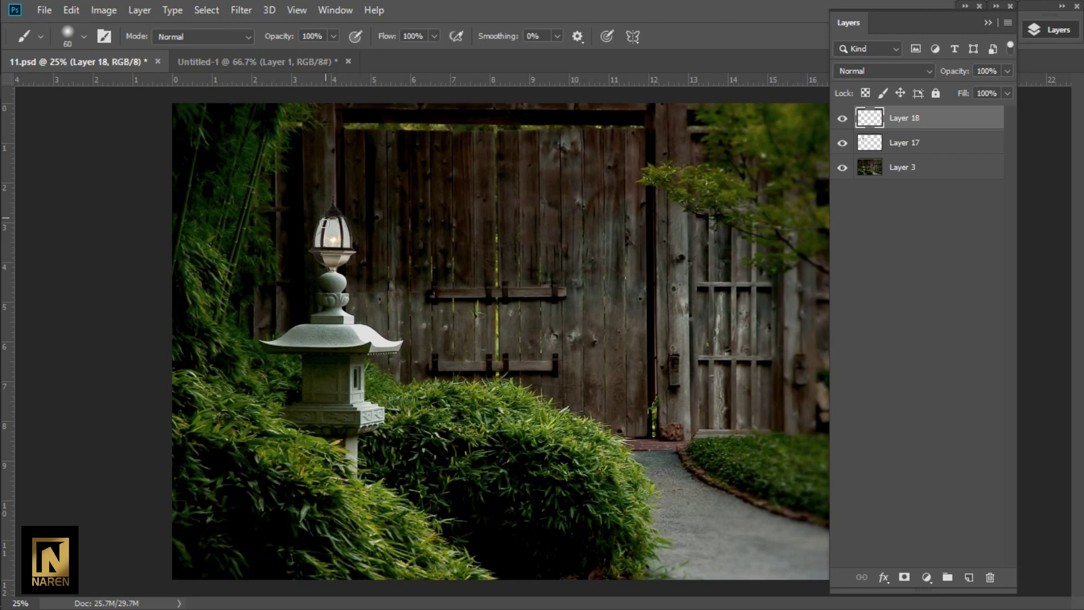
pyautogui.press(']')
pyautogui.press(']')
pyautogui.press(']')
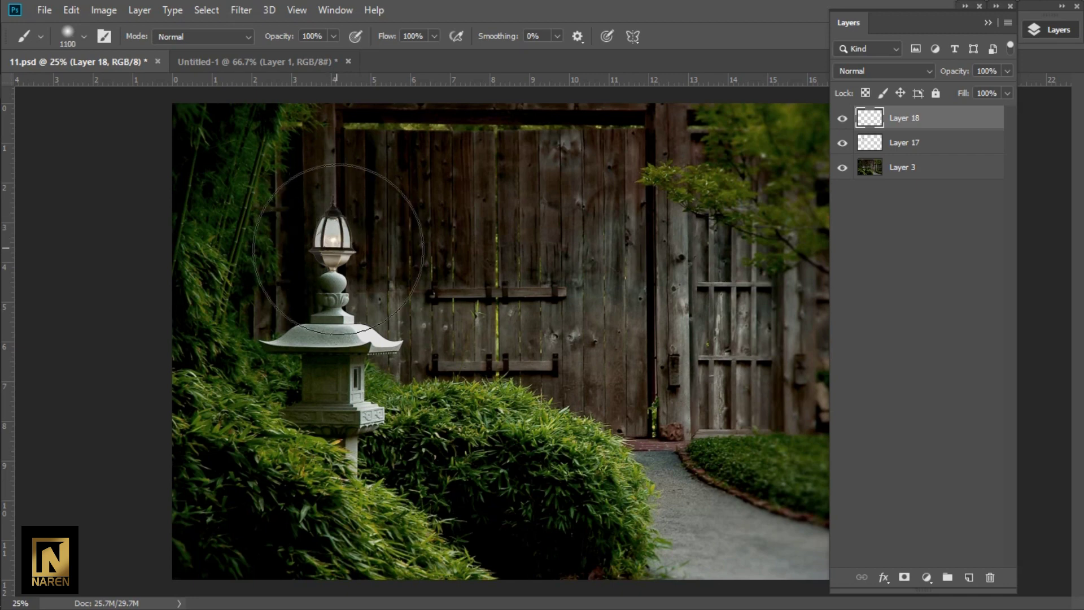
pyautogui.press(']')
pyautogui.press(']')
pyautogui.press(']')
pyautogui.press(']')
pyautogui.press(']')
pyautogui.press(']')
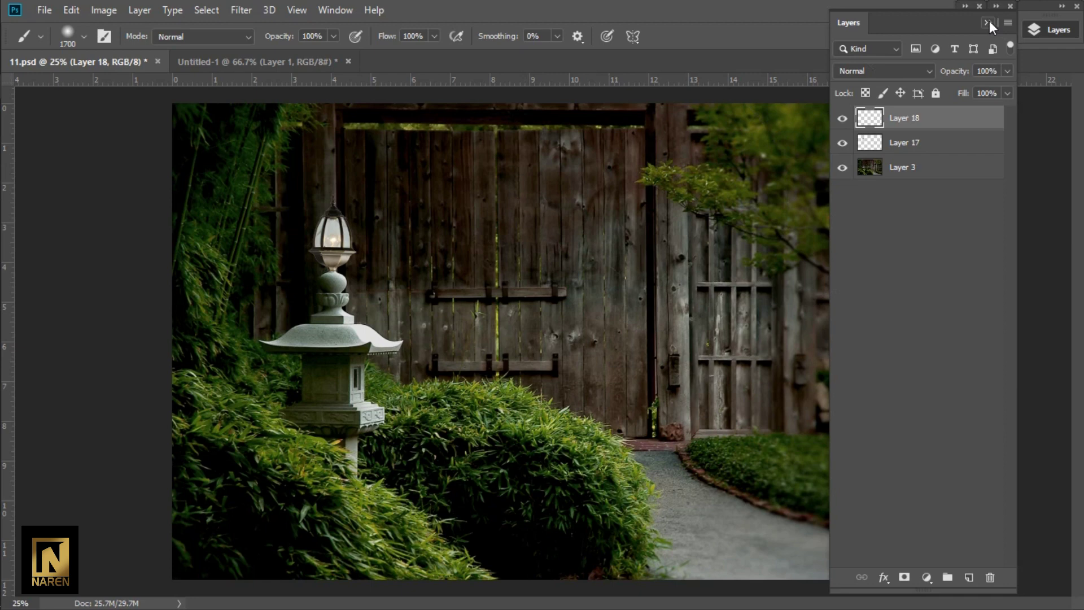
# Step: Set the foreground colour to orange and paint one large soft dab over the lamp
pyautogui.click(989, 20)
pyautogui.click(996, 503)
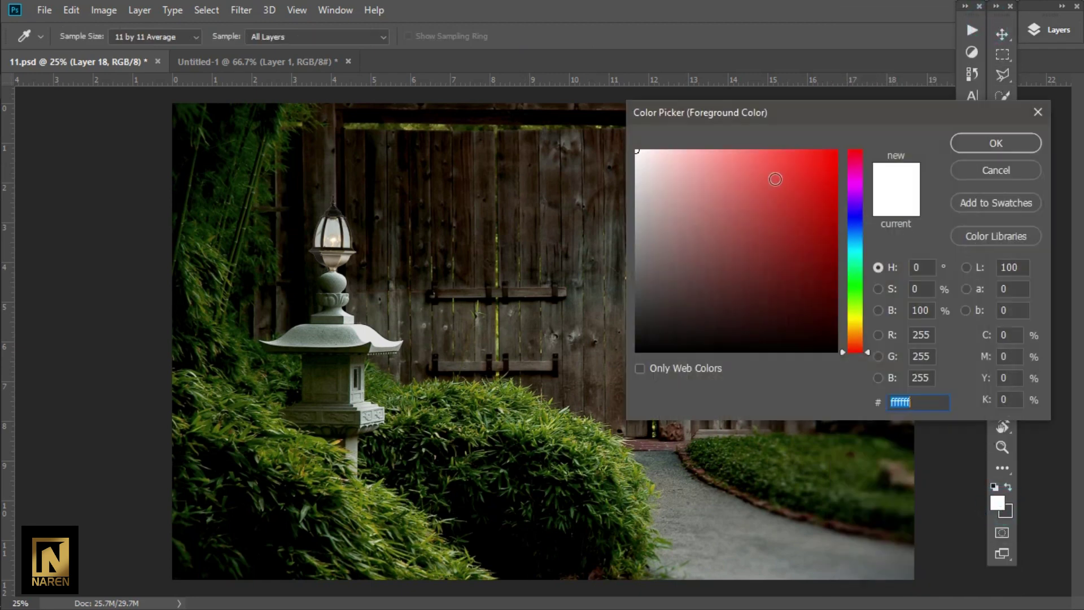
pyautogui.moveTo(855, 339); pyautogui.dragTo(856, 324)
pyautogui.click(820, 181)
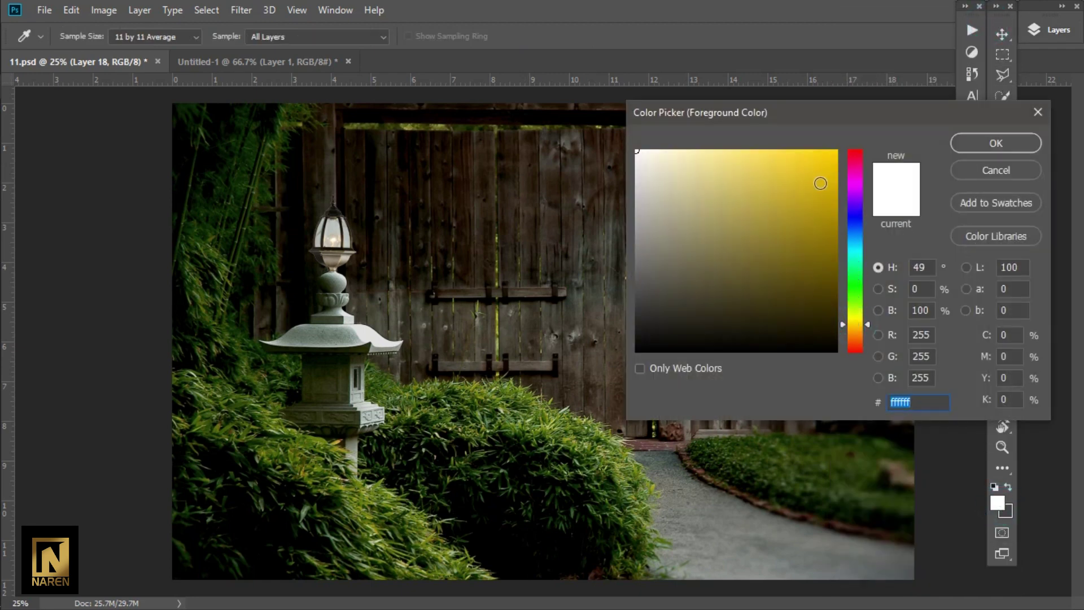
pyautogui.moveTo(868, 325); pyautogui.dragTo(866, 329)
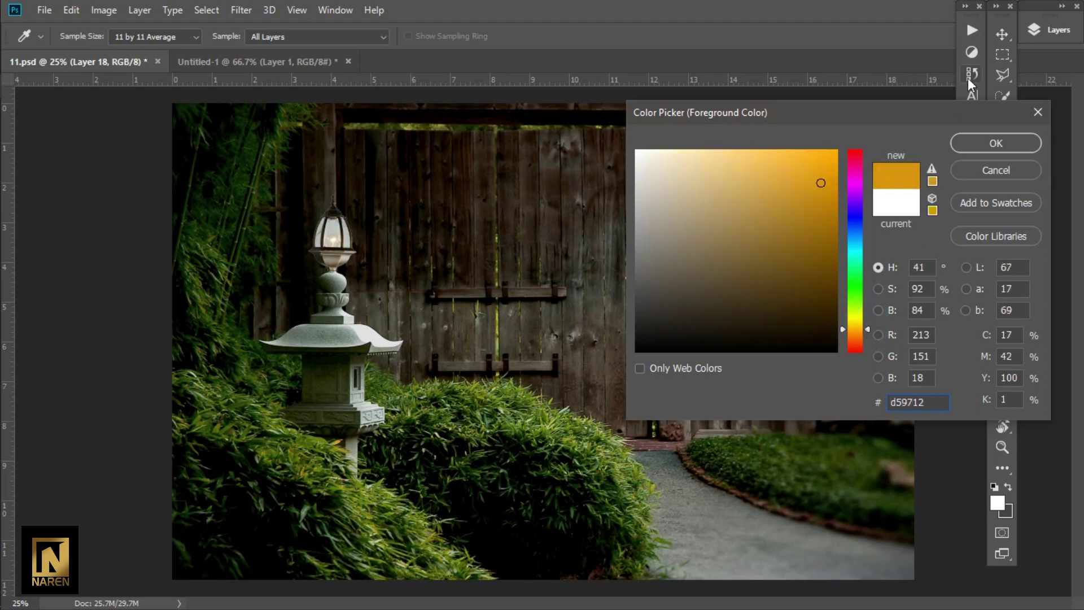
pyautogui.click(995, 143)
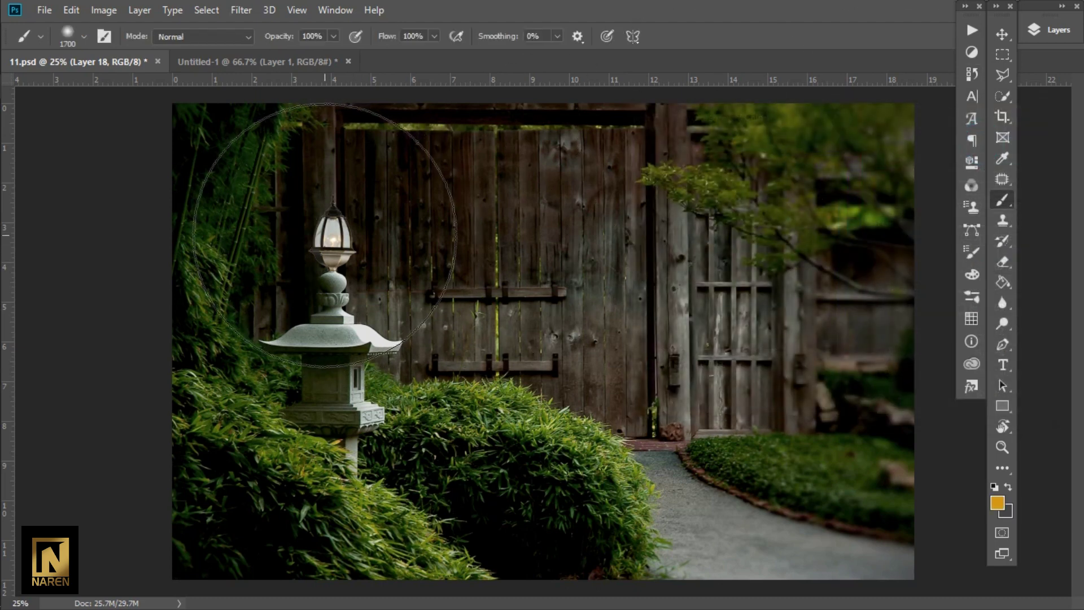
pyautogui.click(335, 241)
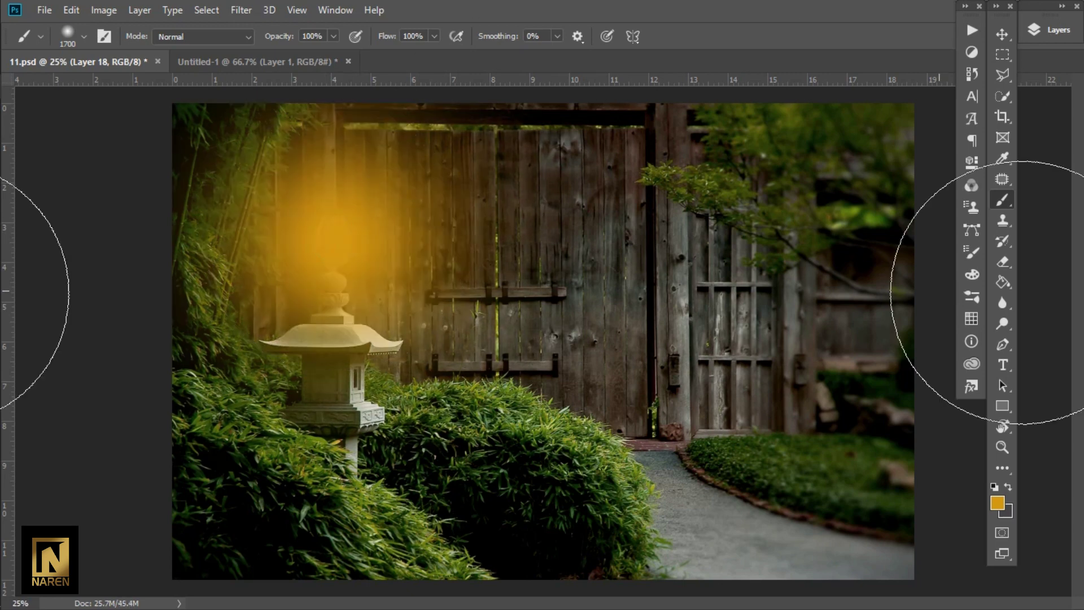
# Step: Set the glow layer's blend mode to Hard Light
pyautogui.click(1059, 30)
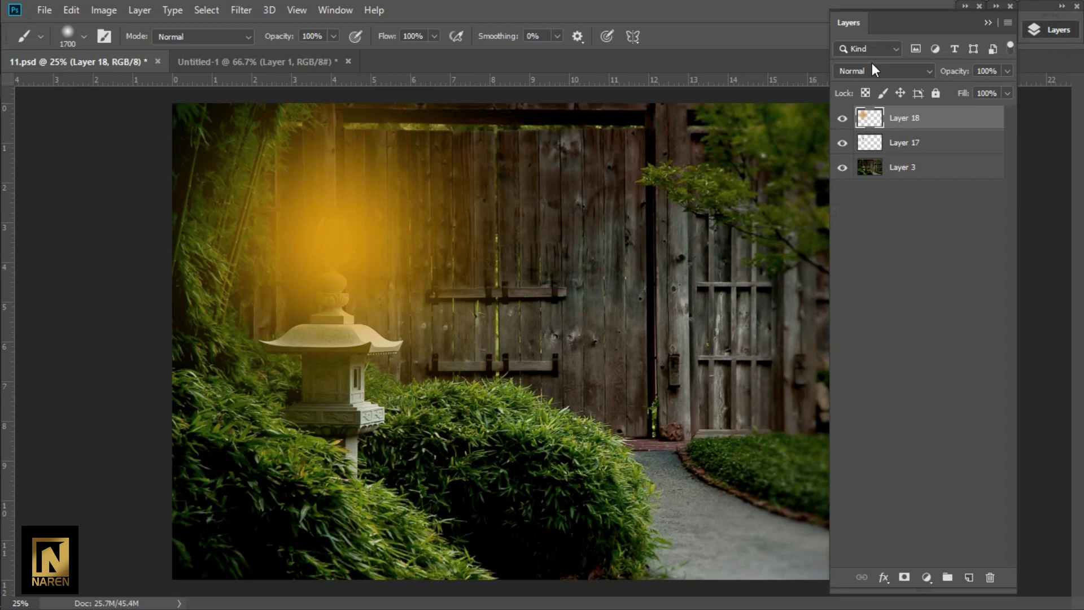
pyautogui.click(885, 70)
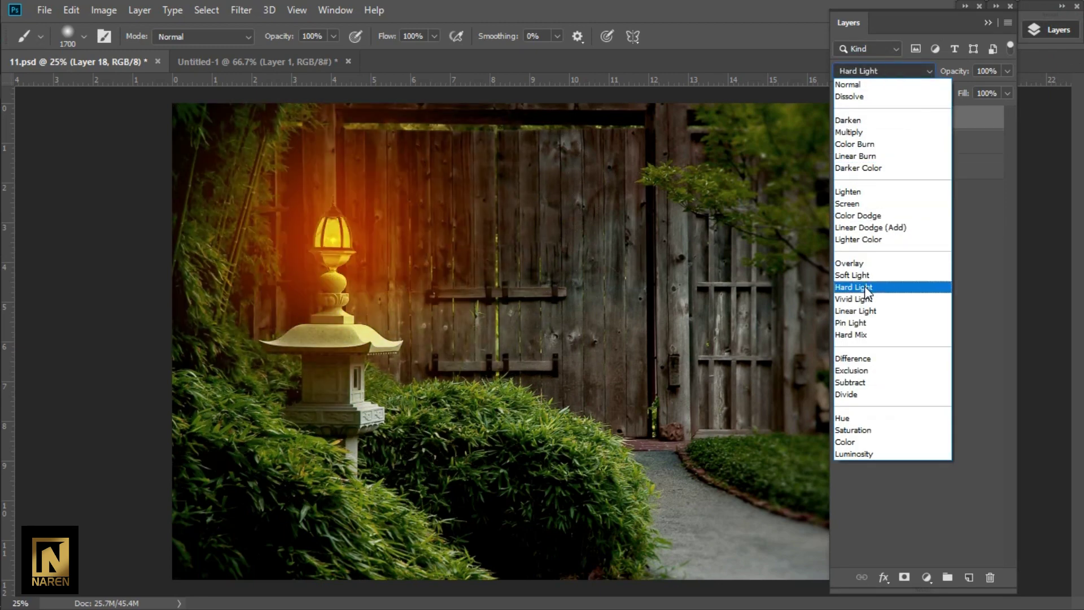
pyautogui.click(863, 288)
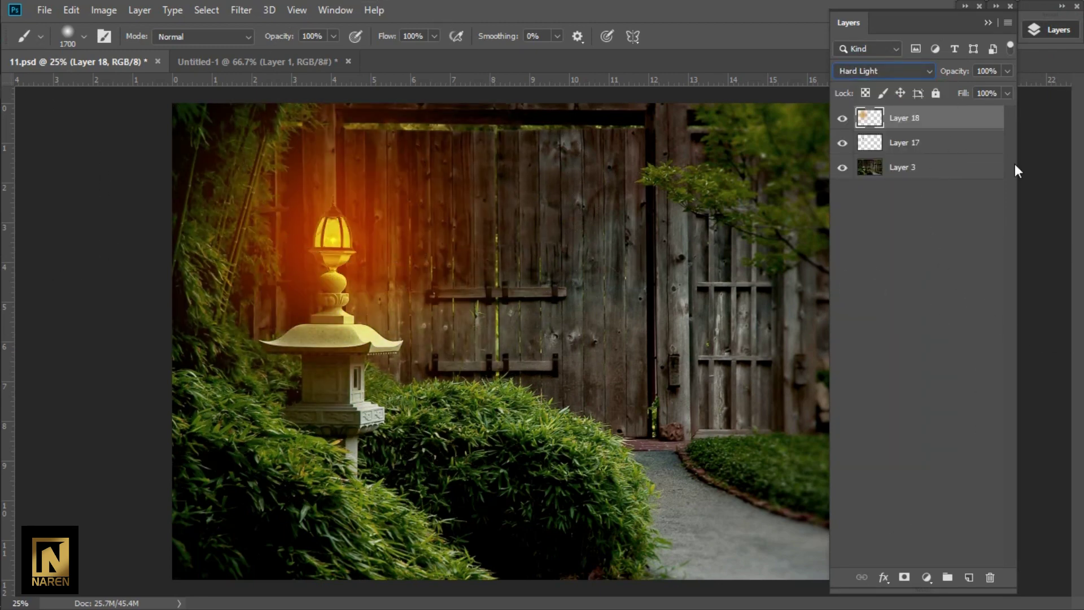
# Step: Adjust the This Layer and Underlying Layer Blend If sliders so the glow avoids dark tones
pyautogui.doubleClick(954, 118)
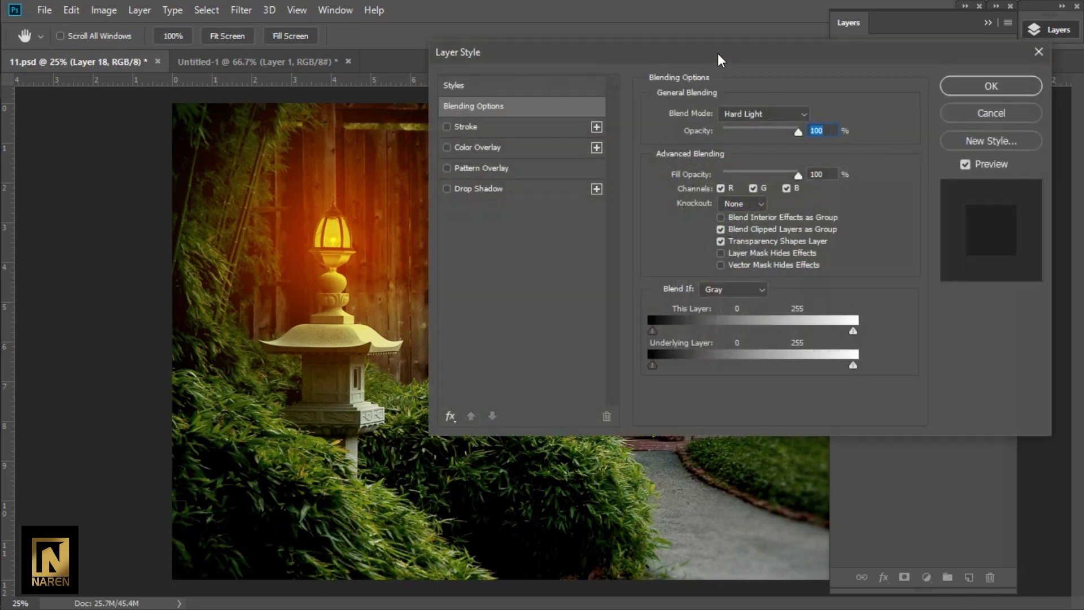
pyautogui.moveTo(717, 54)
pyautogui.mouseDown()
pyautogui.moveTo(738, 135)
pyautogui.moveTo(746, 104)
pyautogui.mouseUp()
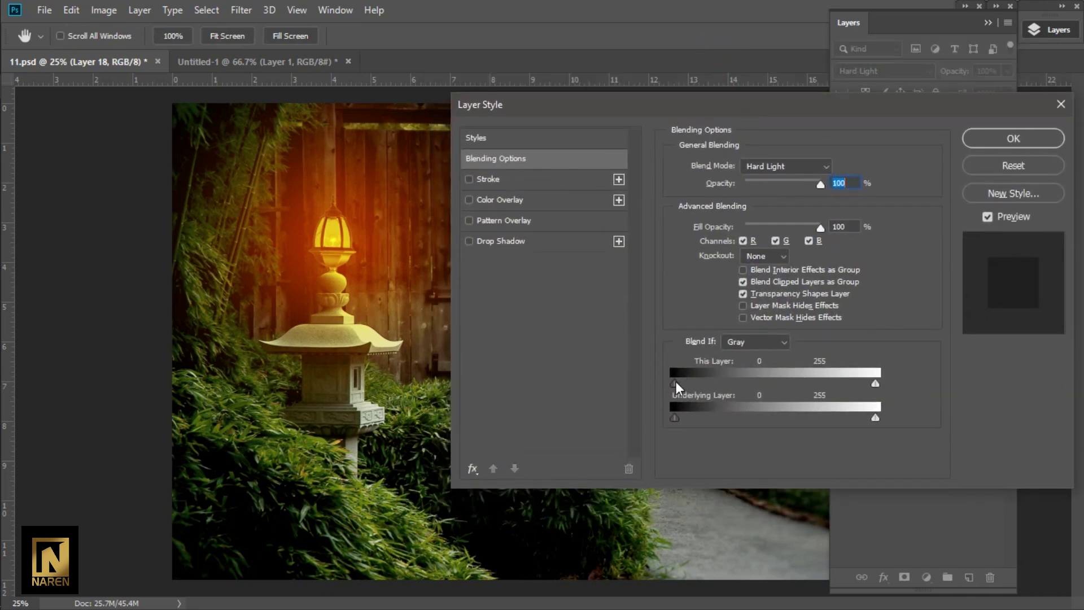
pyautogui.moveTo(675, 386); pyautogui.dragTo(734, 391)
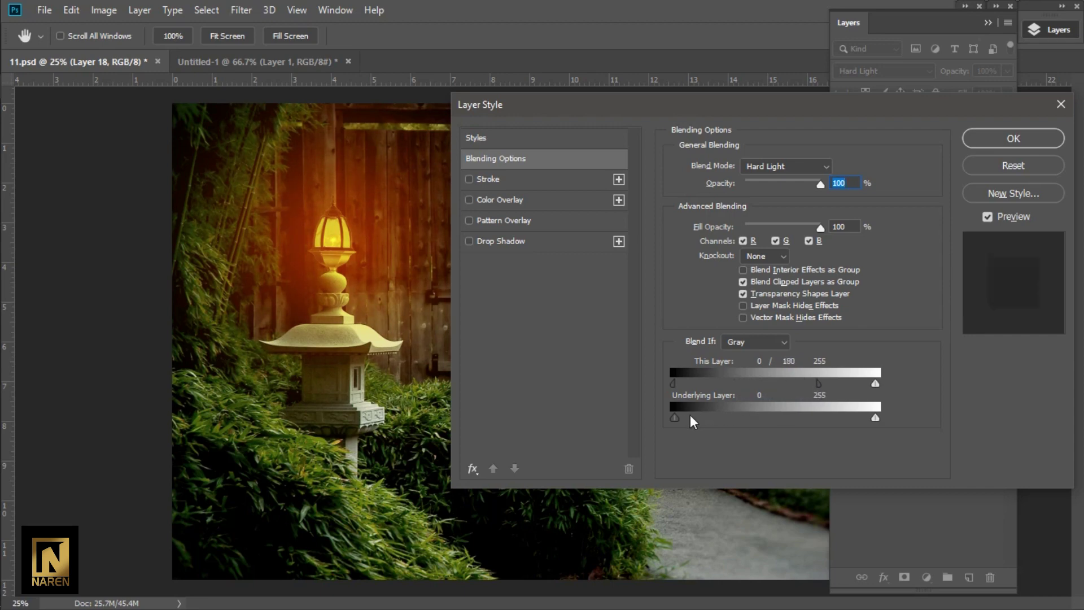
pyautogui.moveTo(681, 416); pyautogui.dragTo(724, 418)
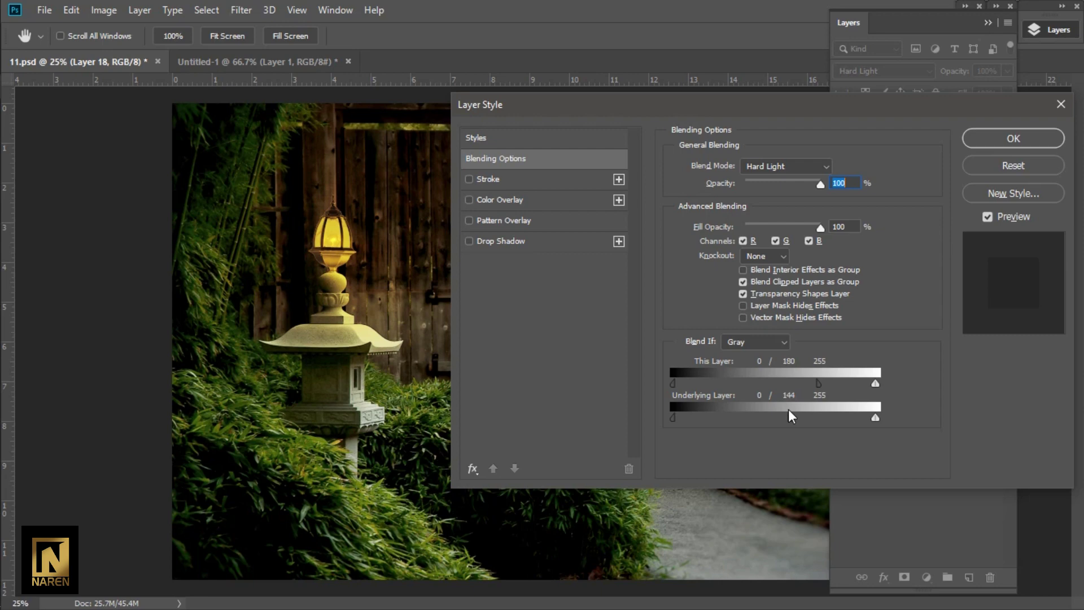
pyautogui.click(1000, 139)
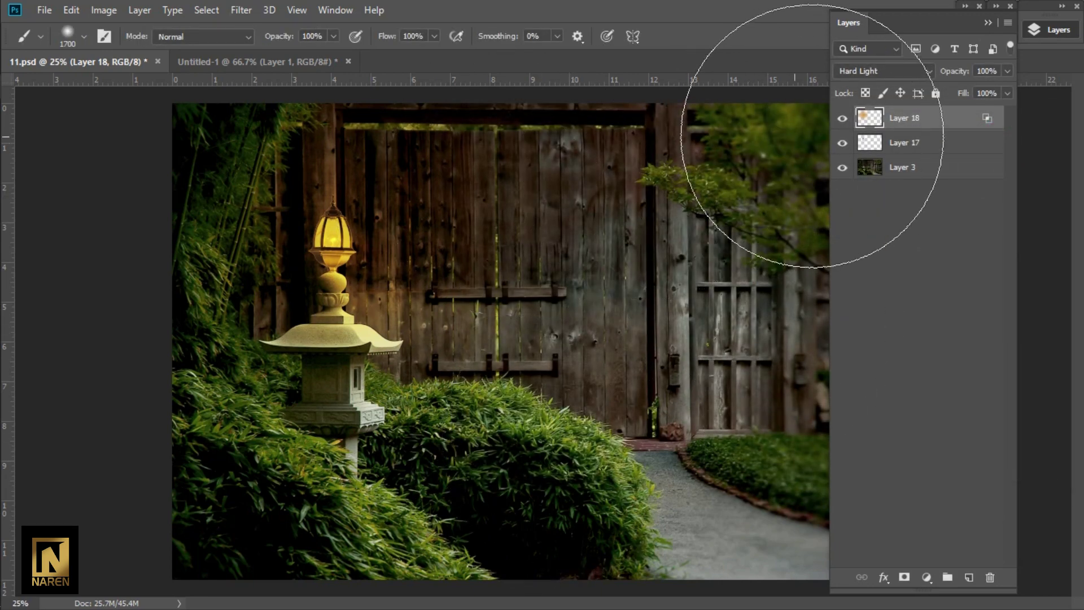
# Step: Toggle the glow layer to compare, then duplicate Layer 18
pyautogui.click(841, 119)
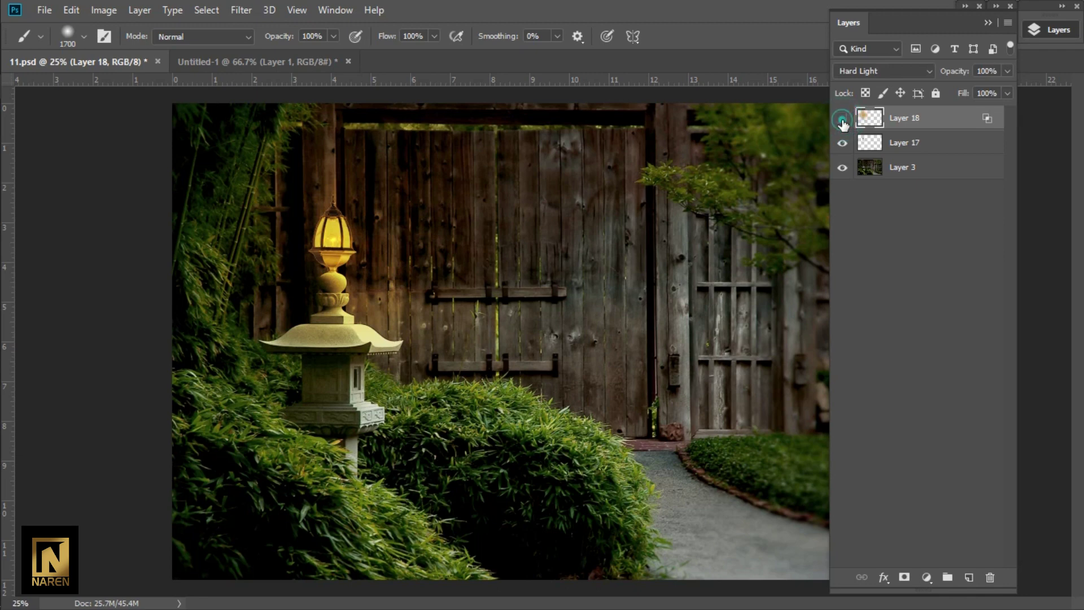
pyautogui.click(842, 120)
pyautogui.rightClick(947, 118)
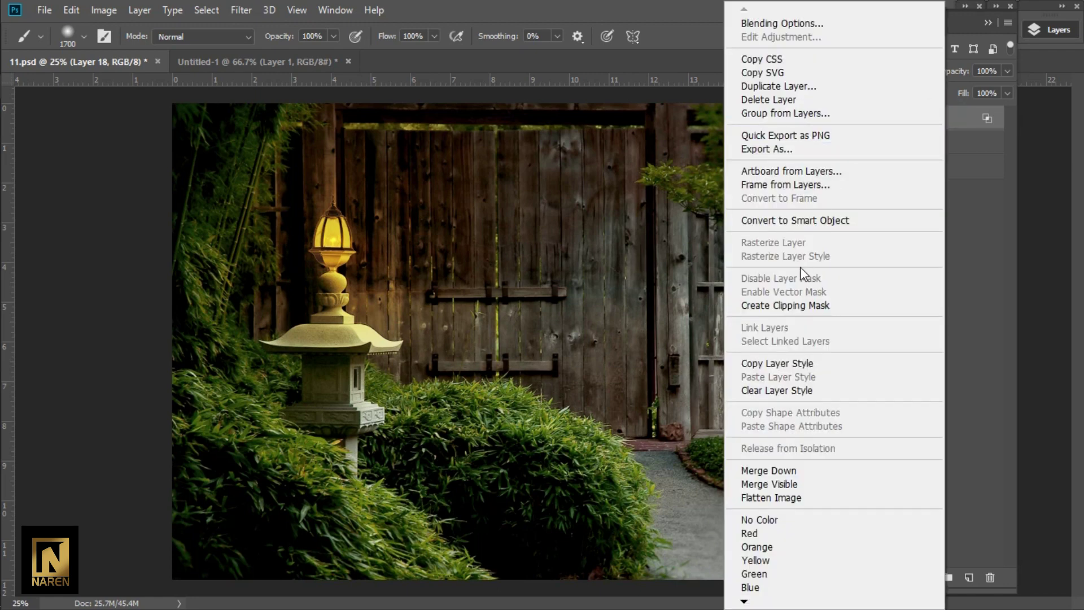
pyautogui.click(765, 86)
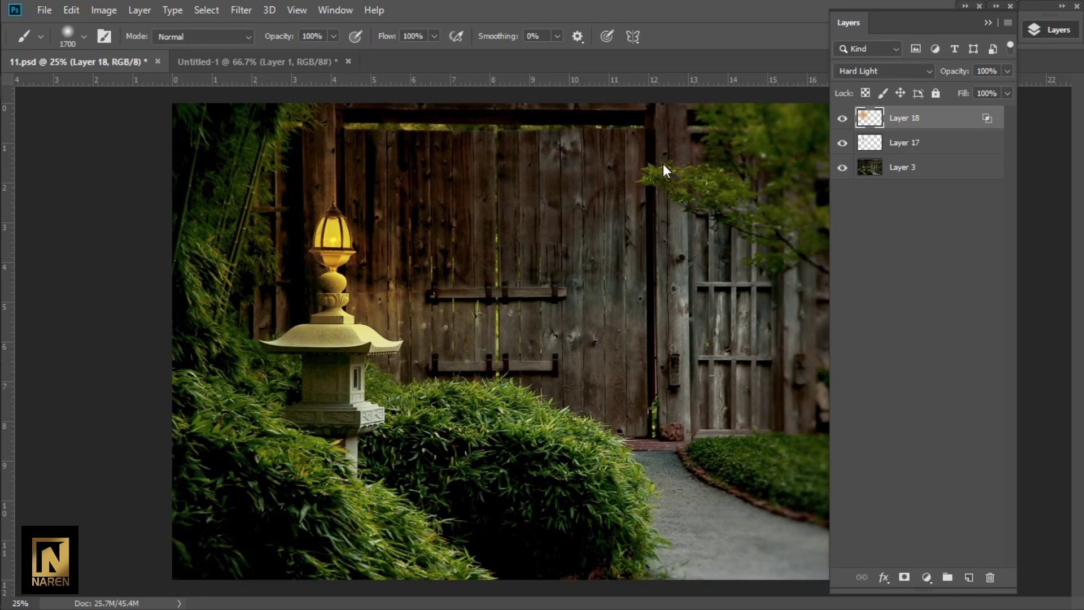
pyautogui.press('Return')
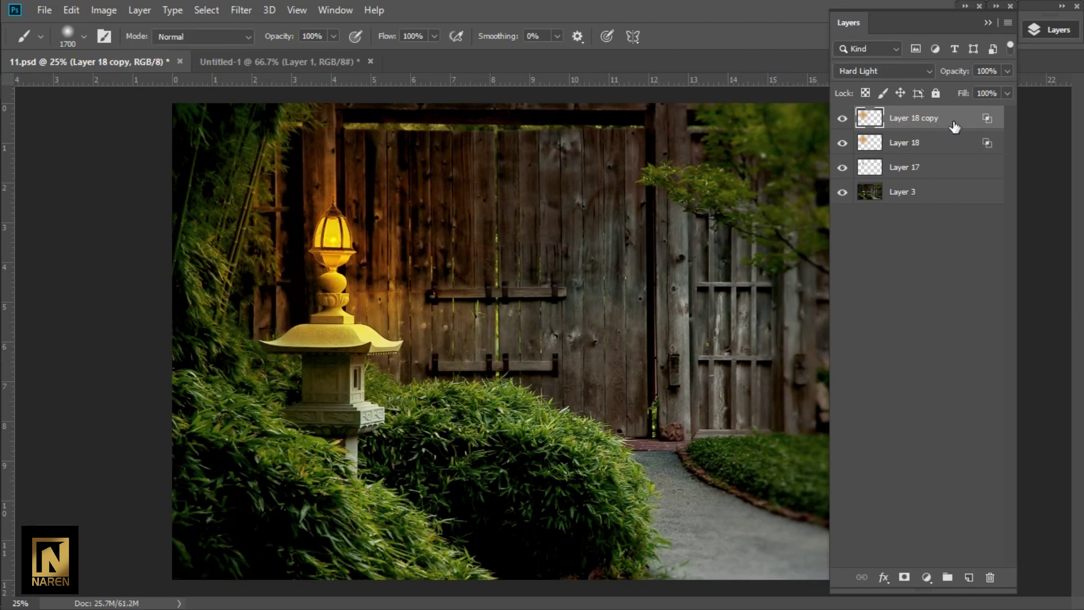
# Step: Split the copy's Underlying Layer black slider so it shows only over bright tones
pyautogui.doubleClick(954, 124)
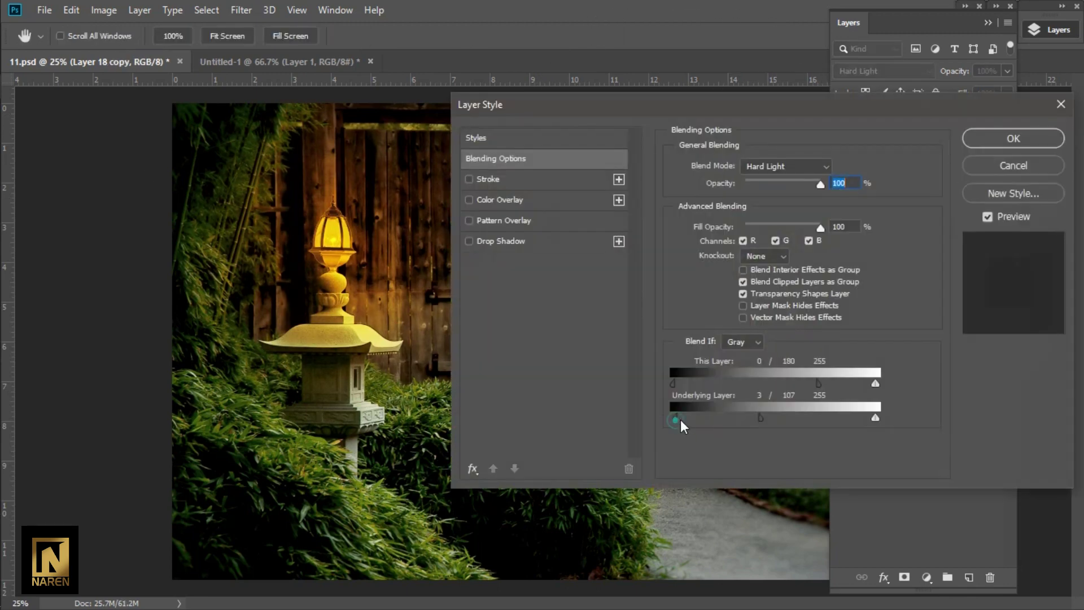
pyautogui.moveTo(675, 420); pyautogui.dragTo(830, 418)
pyautogui.moveTo(752, 421); pyautogui.dragTo(825, 417)
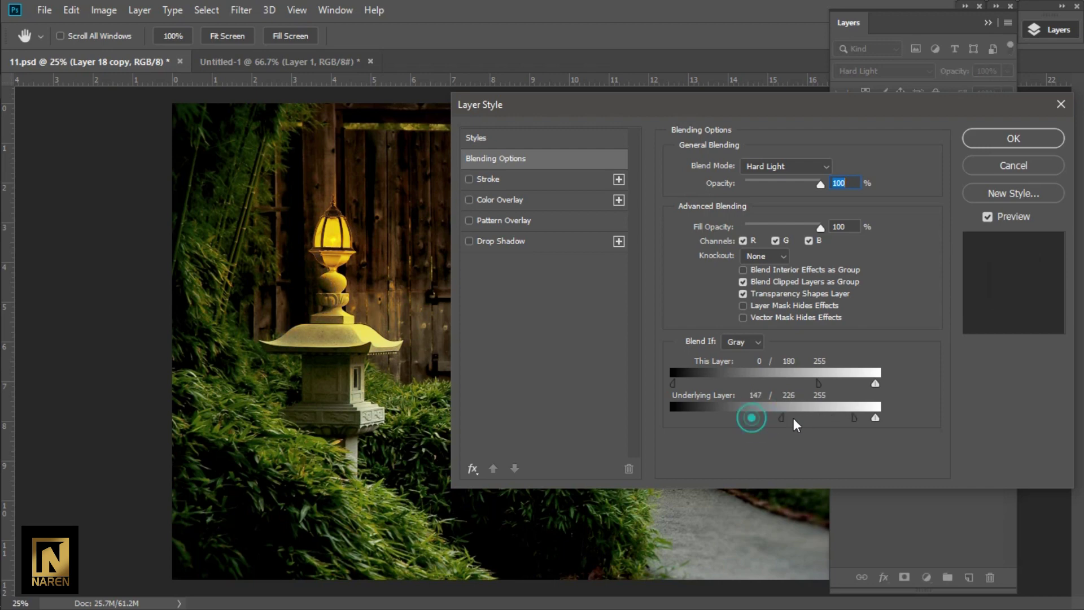
pyautogui.click(1013, 141)
# Step: Raise the duplicate glow layer's Lightness to +100 with Hue/Saturation
pyautogui.hotkey('ctrl', 'u')
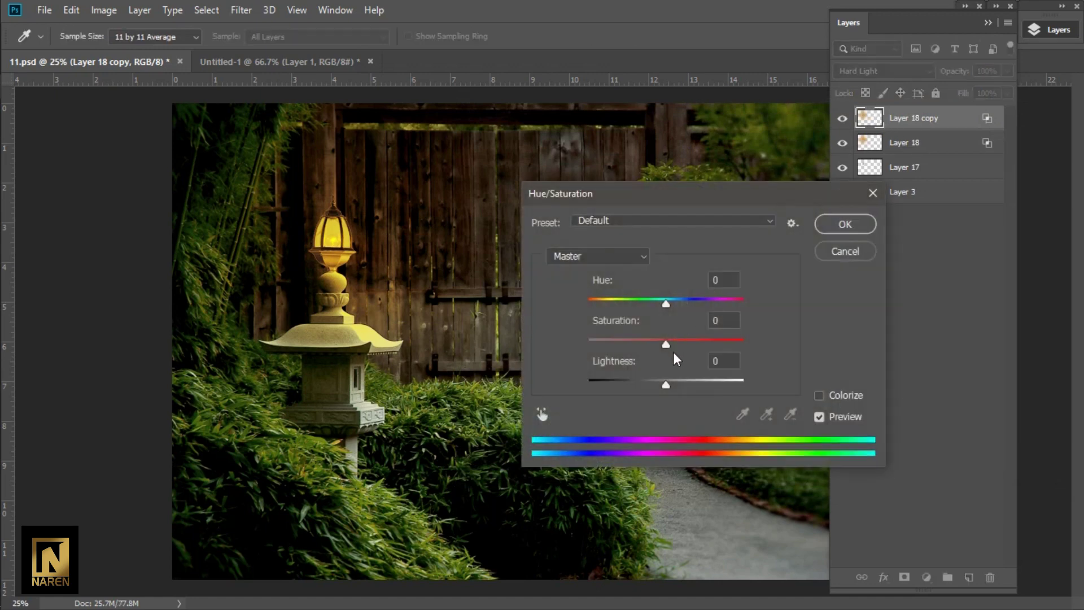
pyautogui.moveTo(665, 383); pyautogui.dragTo(743, 383)
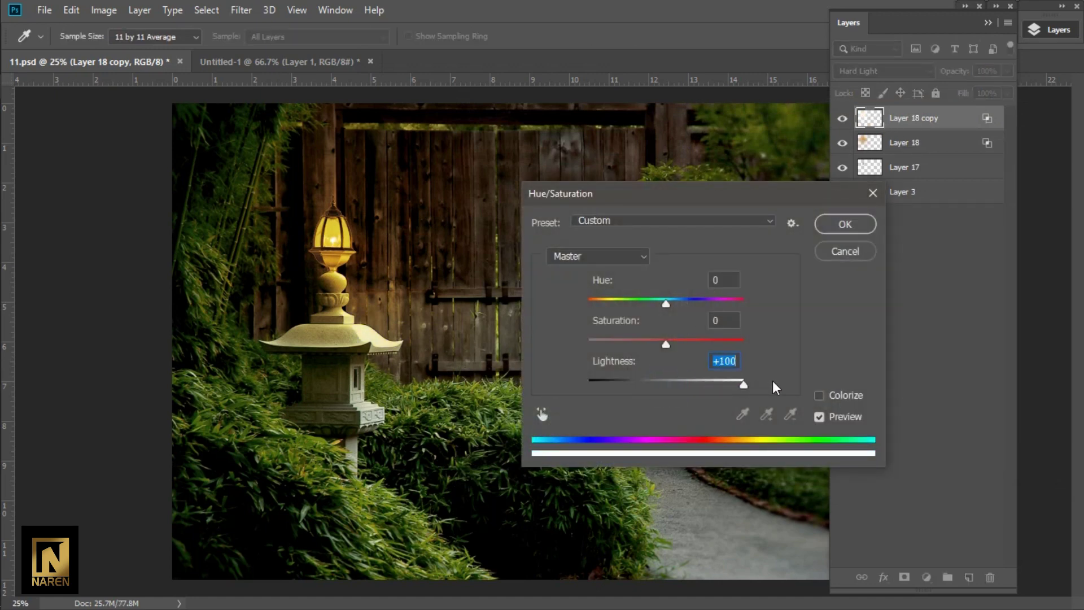
pyautogui.click(844, 224)
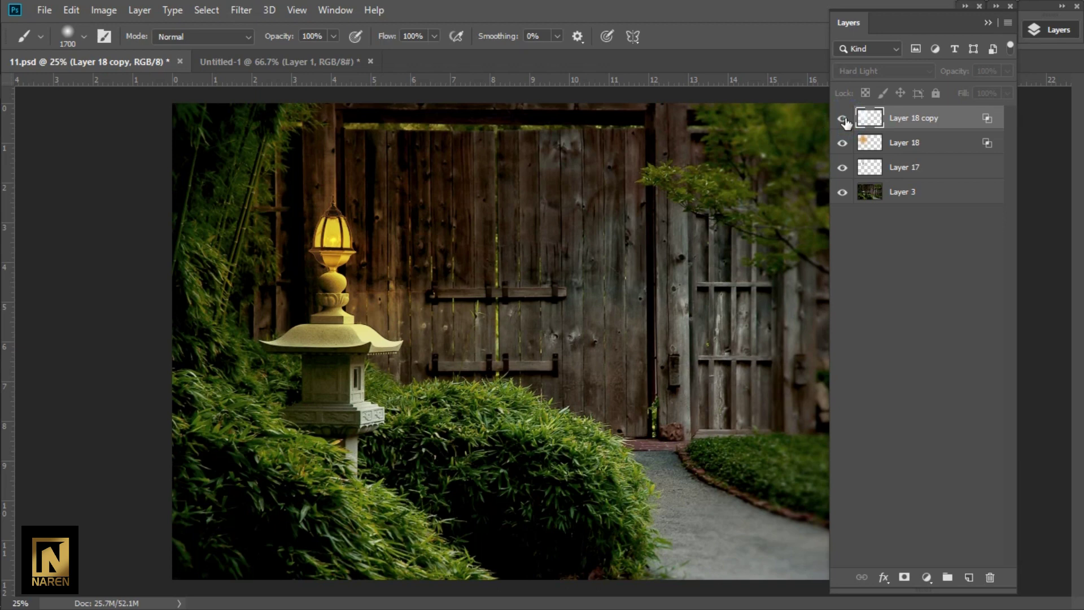
# Step: Toggle the glow layers' visibility to compare the whiter lamp light
pyautogui.click(841, 117)
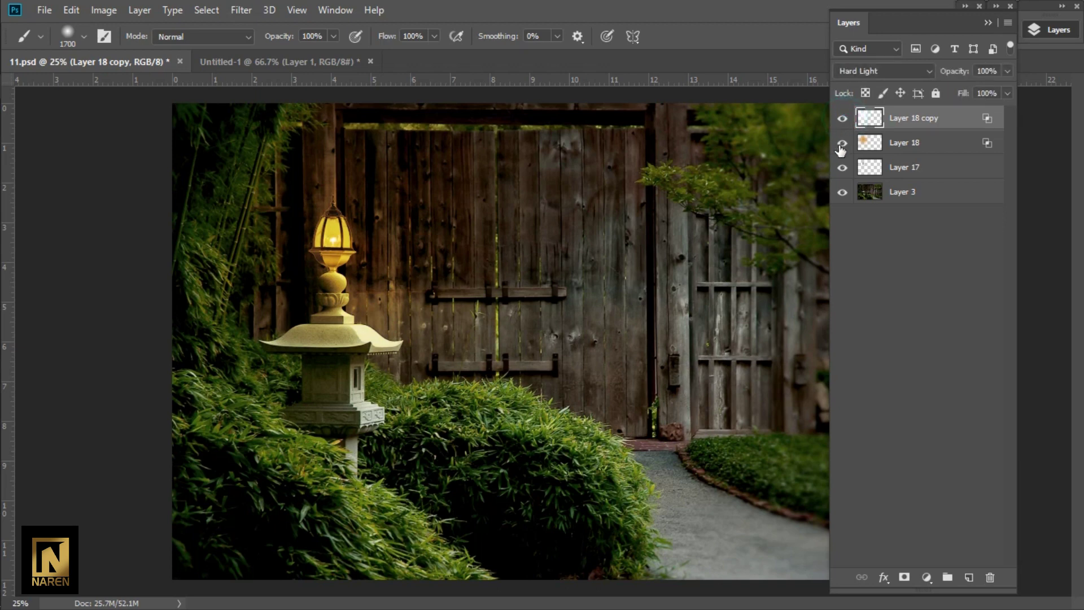
pyautogui.click(842, 142)
pyautogui.click(841, 118)
# Step: Paint a yellow halo on a new layer, shift its hue, lighten it, and set it to Screen
pyautogui.click(968, 577)
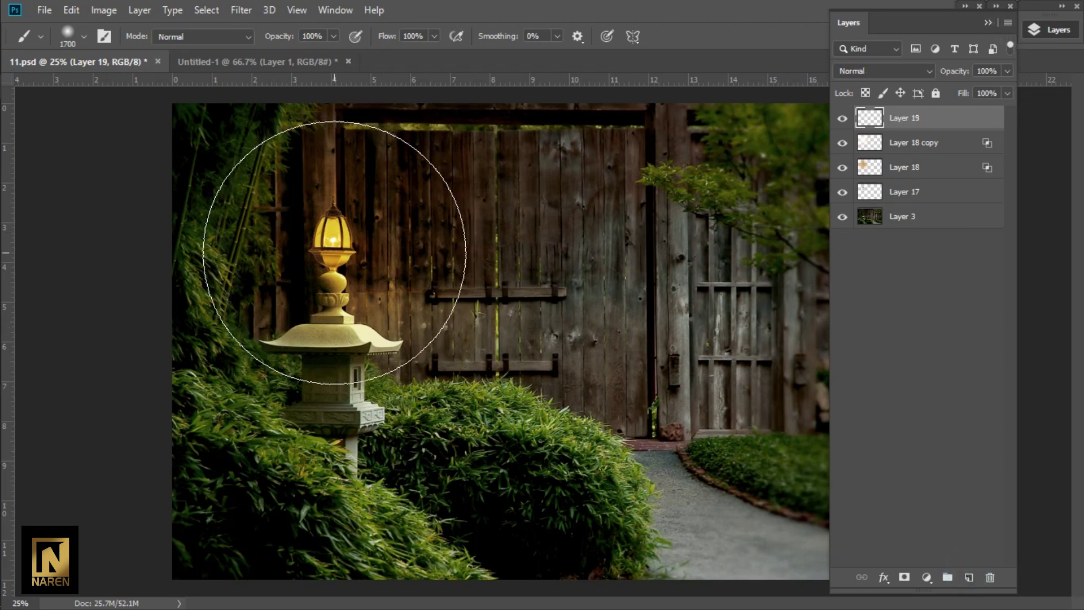
pyautogui.click(333, 250)
pyautogui.hotkey('ctrl', 'u')
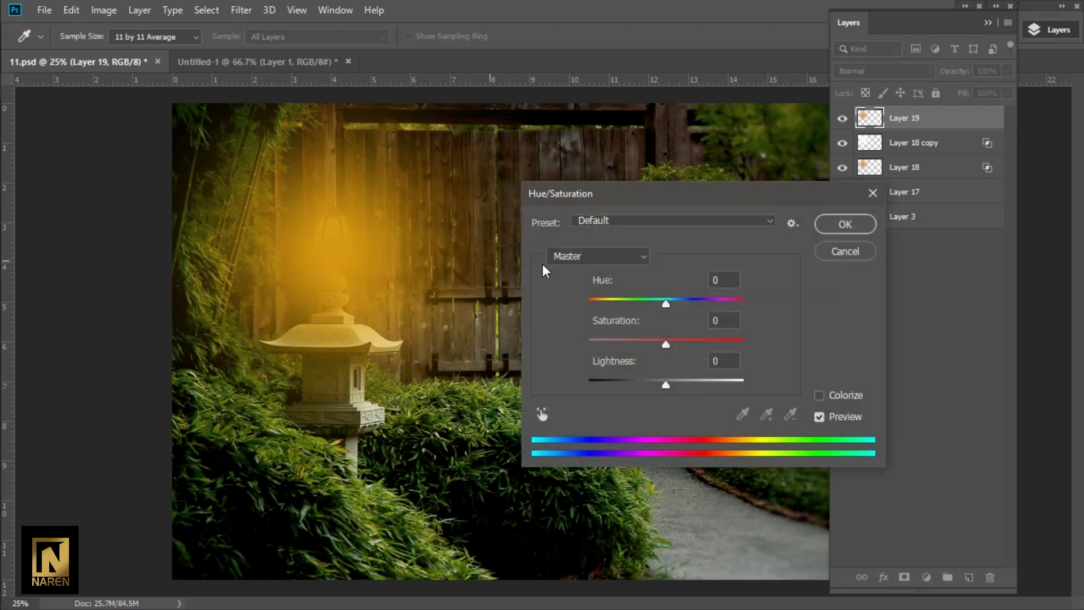
pyautogui.moveTo(667, 304); pyautogui.dragTo(669, 312)
pyautogui.moveTo(666, 383); pyautogui.dragTo(694, 383)
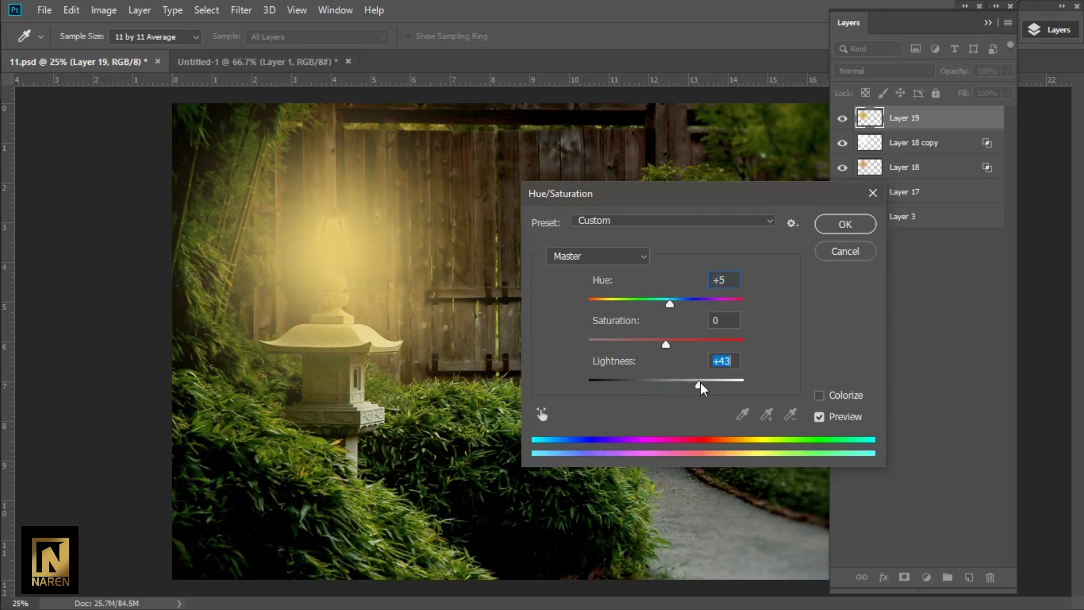
pyautogui.click(844, 225)
pyautogui.click(866, 69)
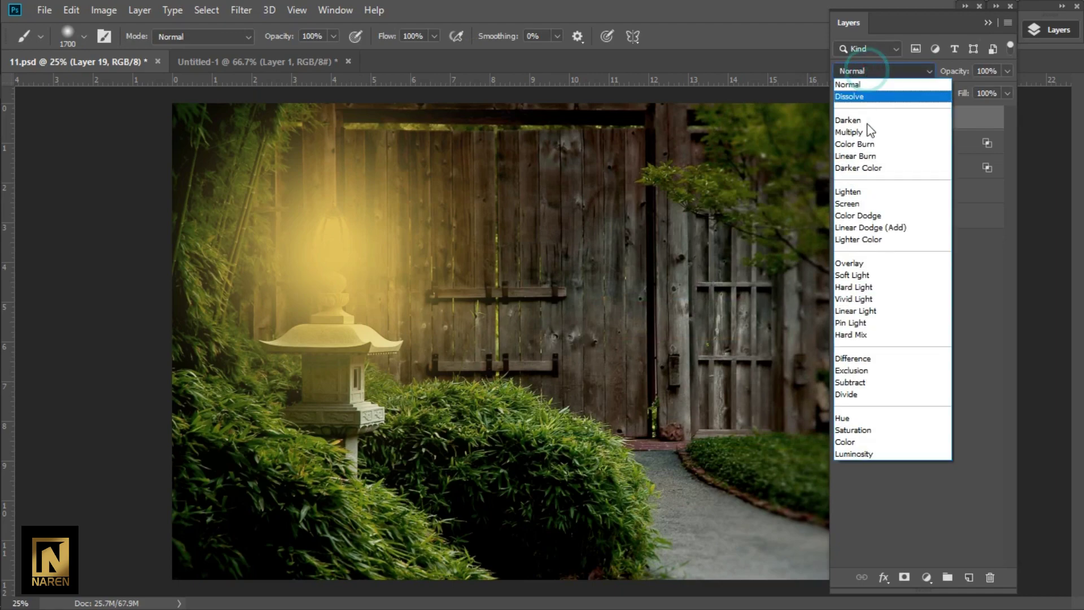
pyautogui.click(861, 203)
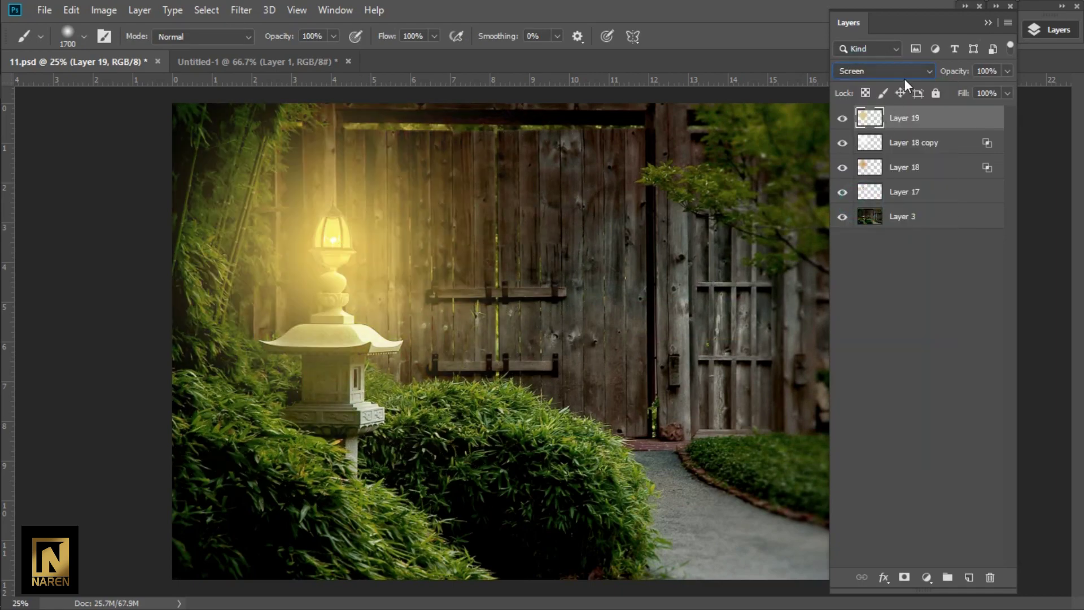
# Step: Split Layer 19's Underlying Layer and This Layer black Blend If sliders to confine the halo
pyautogui.doubleClick(944, 123)
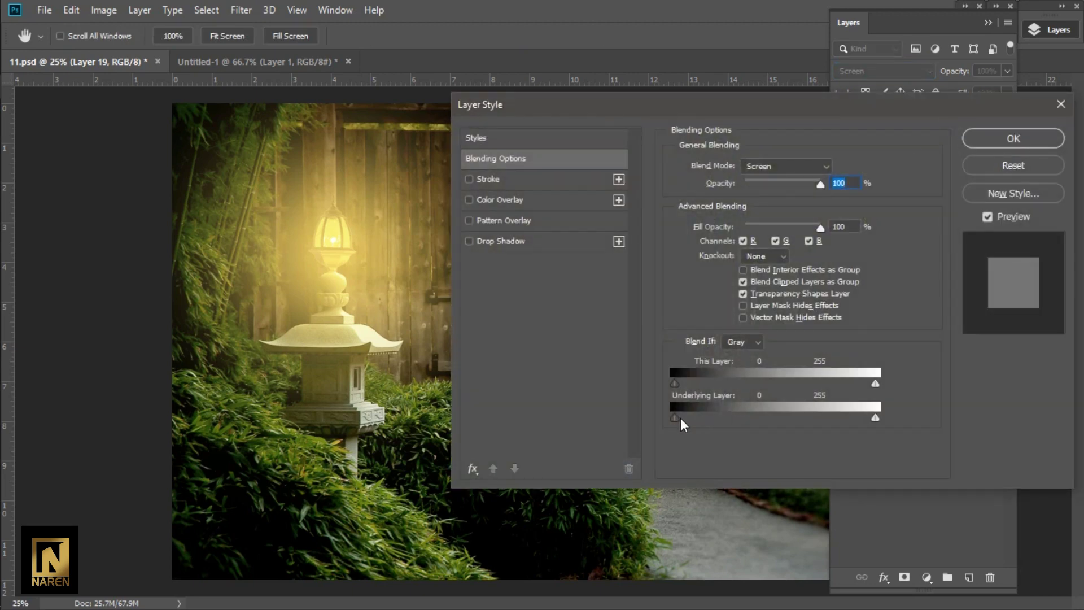
pyautogui.keyDown('alt'); pyautogui.moveTo(680, 418); pyautogui.dragTo(759, 423); pyautogui.keyUp('alt')
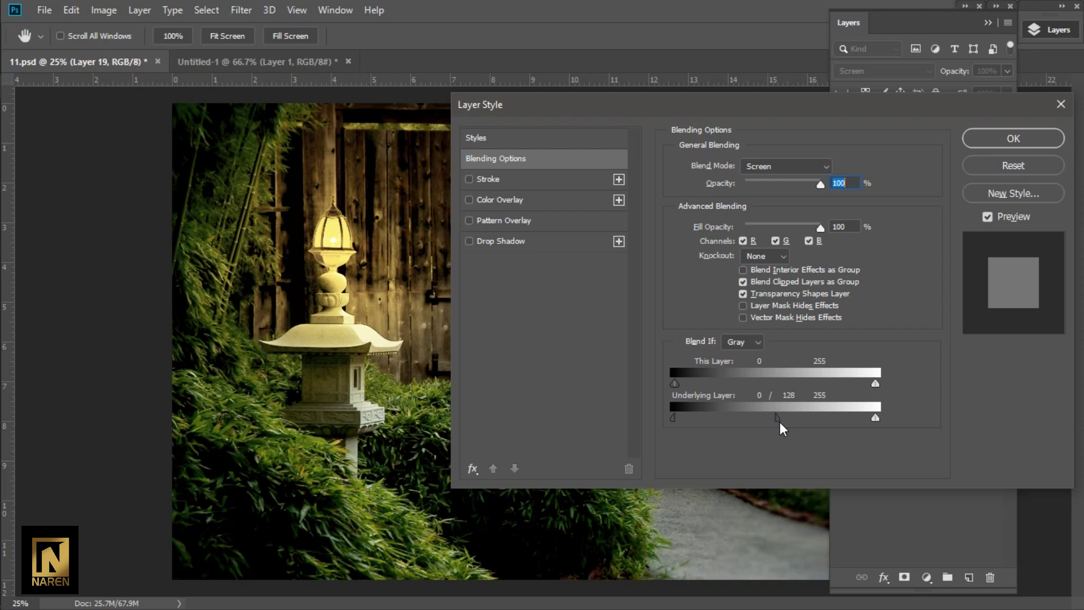
pyautogui.moveTo(809, 417); pyautogui.dragTo(777, 421)
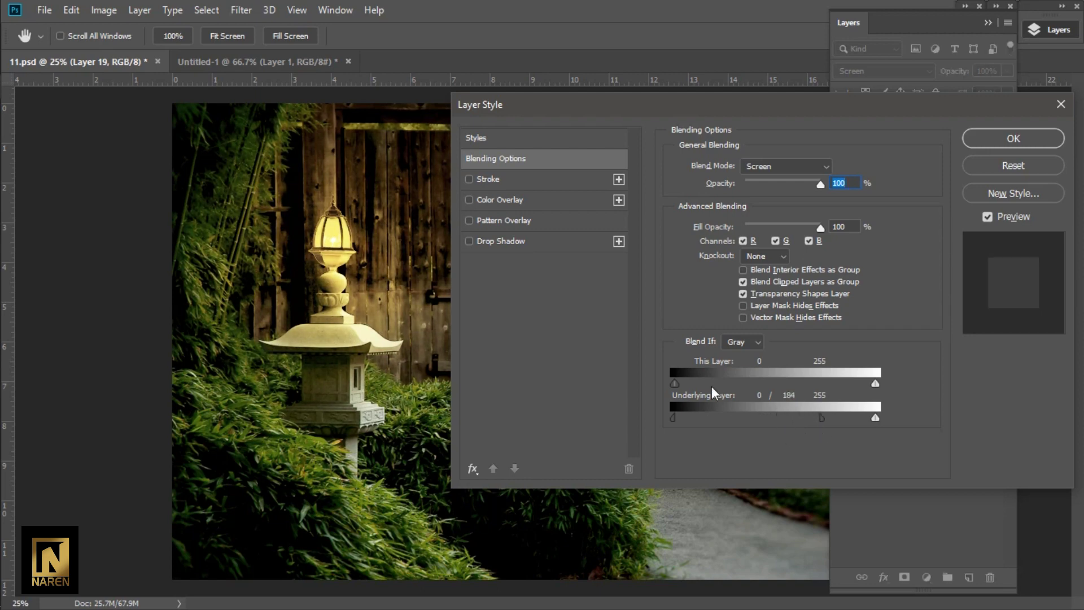
pyautogui.moveTo(675, 384)
pyautogui.mouseDown()
pyautogui.moveTo(784, 383)
pyautogui.moveTo(752, 407)
pyautogui.moveTo(721, 405)
pyautogui.mouseUp()
pyautogui.click(982, 137)
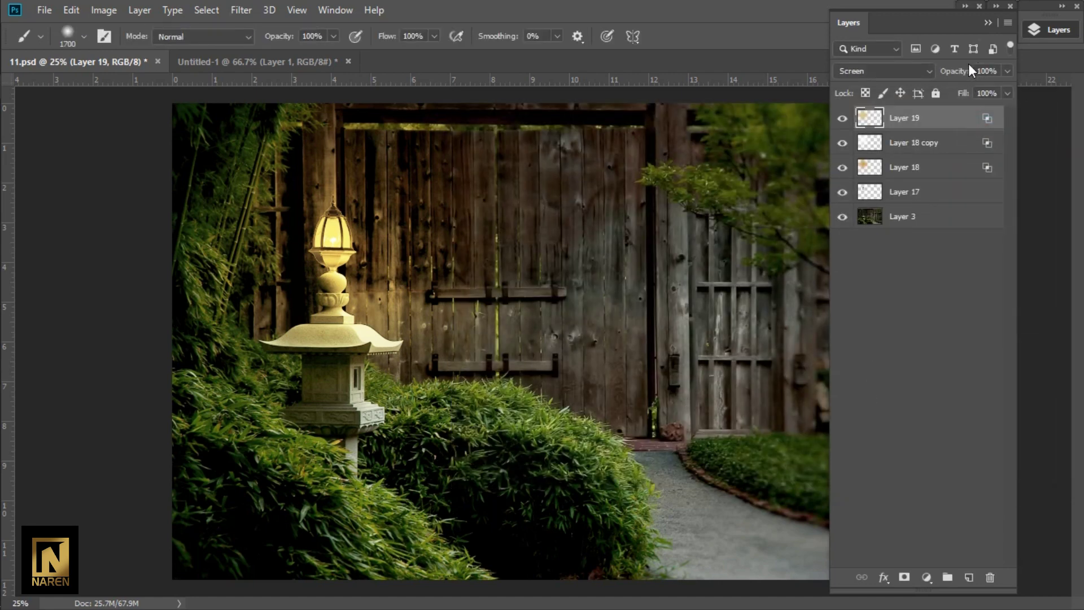
pyautogui.moveTo(962, 72); pyautogui.dragTo(708, 96)
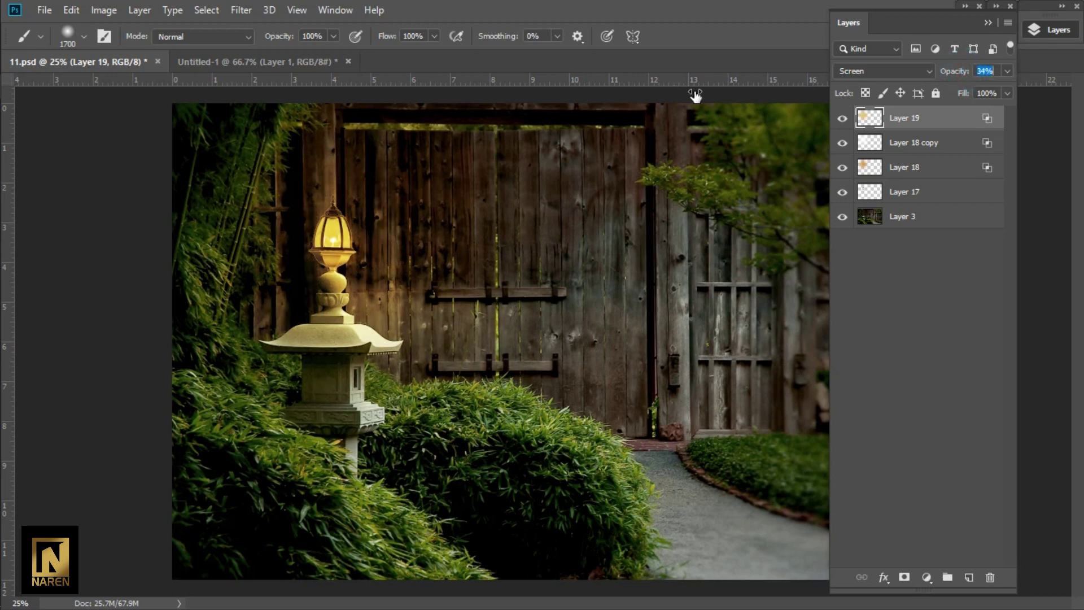
pyautogui.press('Return')
pyautogui.click(988, 71)
pyautogui.write('5')
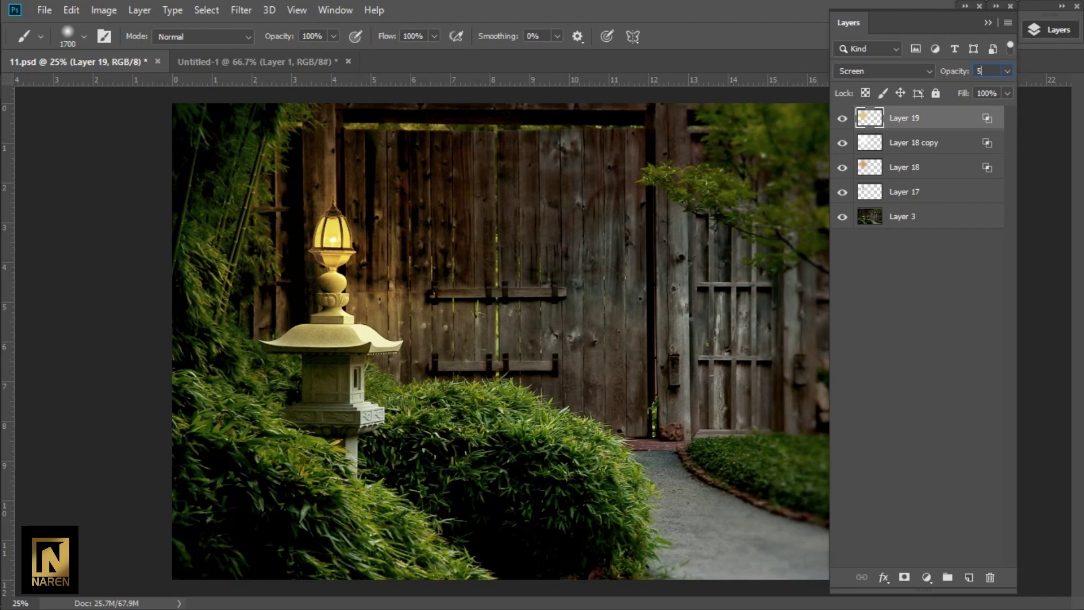
pyautogui.write('0')
pyautogui.click(988, 24)
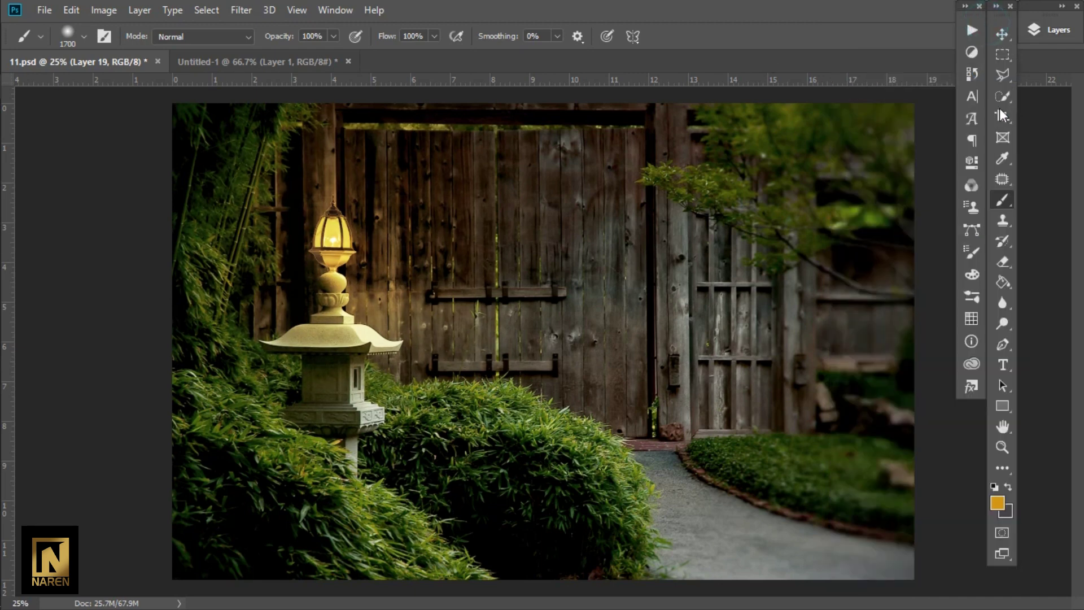
pyautogui.click(1059, 30)
# Step: Paint a big glow over the lantern on a new layer, tuned to saturated, lightened orange
pyautogui.click(965, 578)
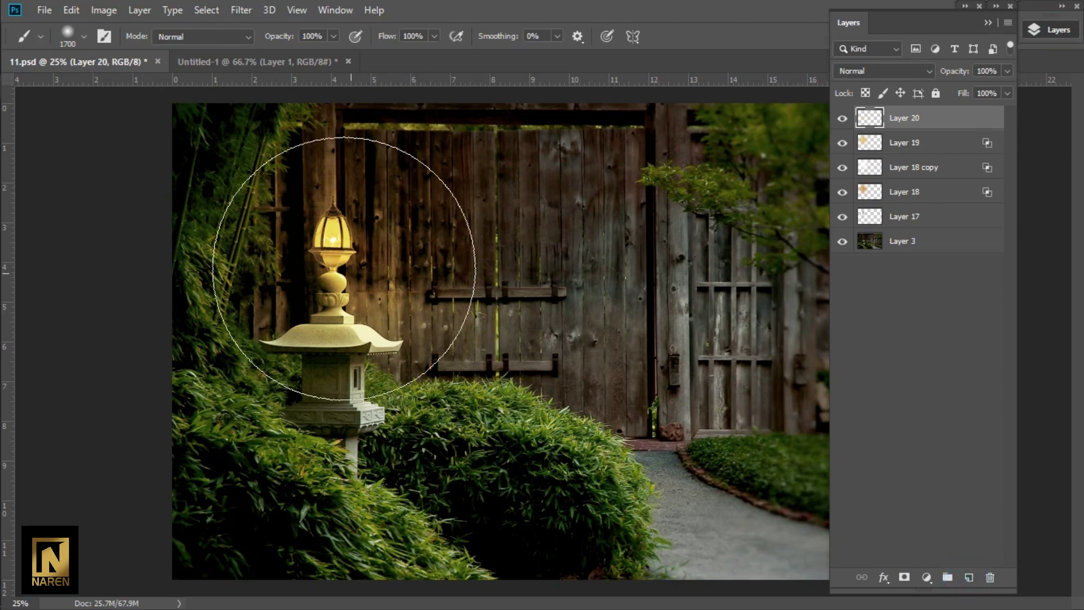
pyautogui.click(334, 245)
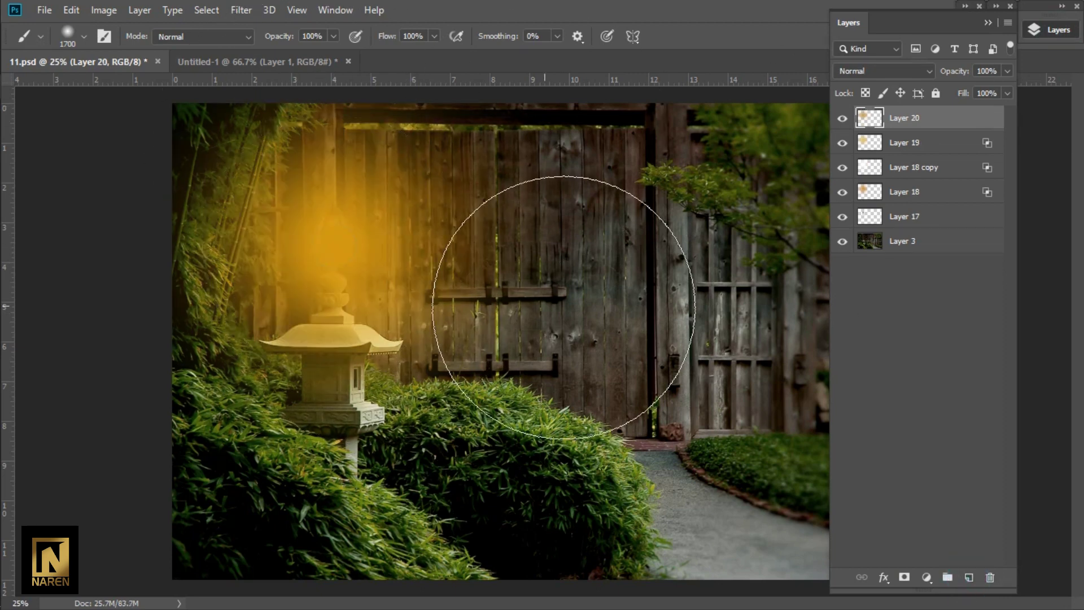
pyautogui.hotkey('ctrl', 'u')
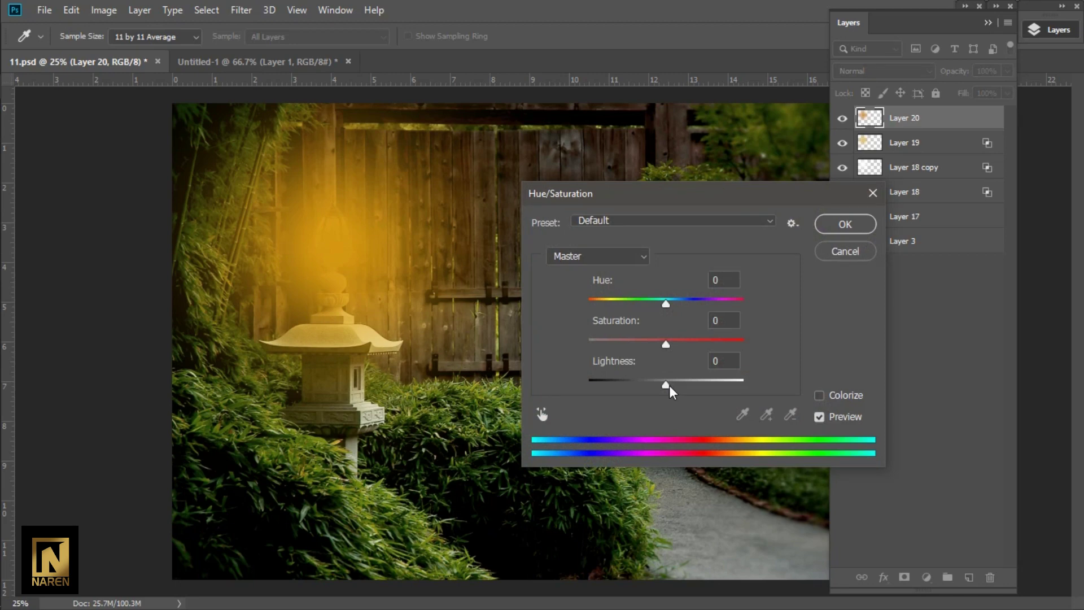
pyautogui.moveTo(666, 385); pyautogui.dragTo(693, 385)
pyautogui.moveTo(666, 303); pyautogui.dragTo(679, 302)
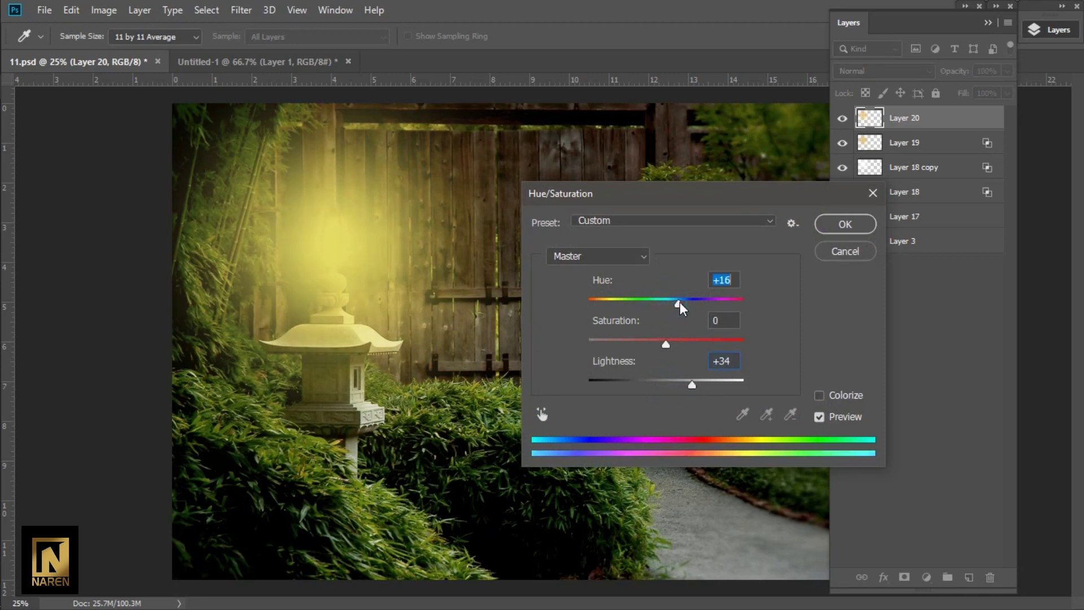
pyautogui.moveTo(690, 383); pyautogui.dragTo(679, 385)
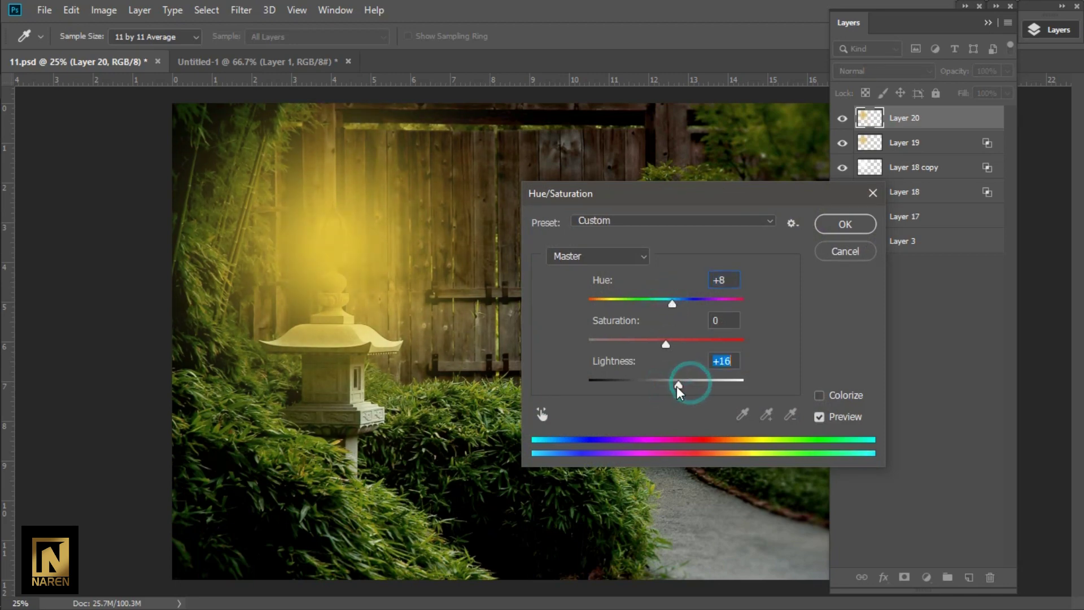
pyautogui.moveTo(670, 303); pyautogui.dragTo(663, 302)
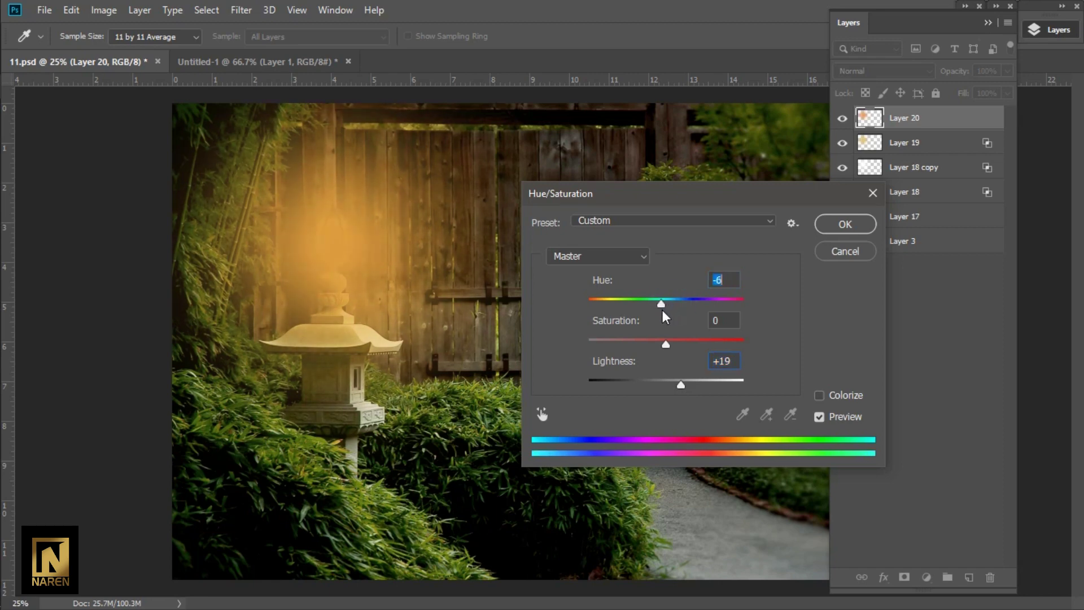
pyautogui.moveTo(666, 342); pyautogui.dragTo(700, 342)
pyautogui.moveTo(661, 301); pyautogui.dragTo(666, 303)
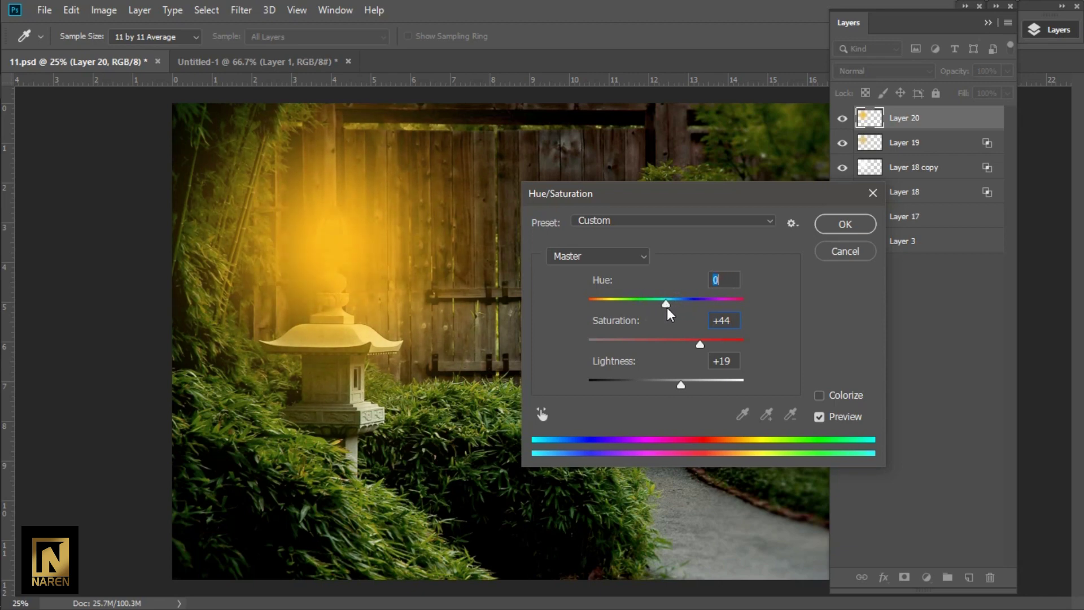
pyautogui.click(844, 225)
# Step: Set Layer 20 to Screen at 39% opacity and move it just above Layer 17
pyautogui.click(910, 70)
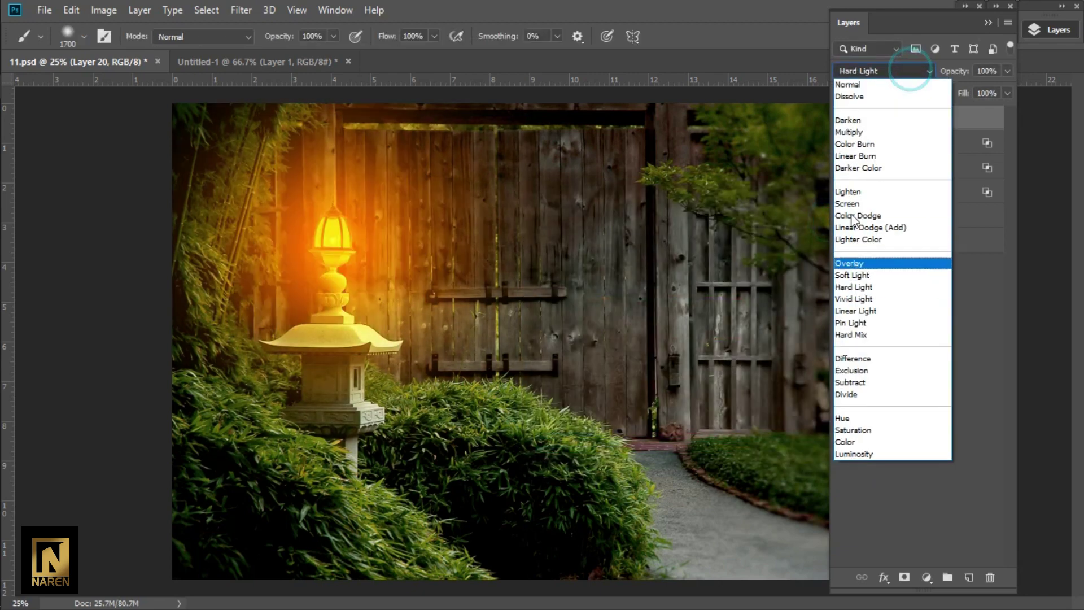
pyautogui.click(855, 203)
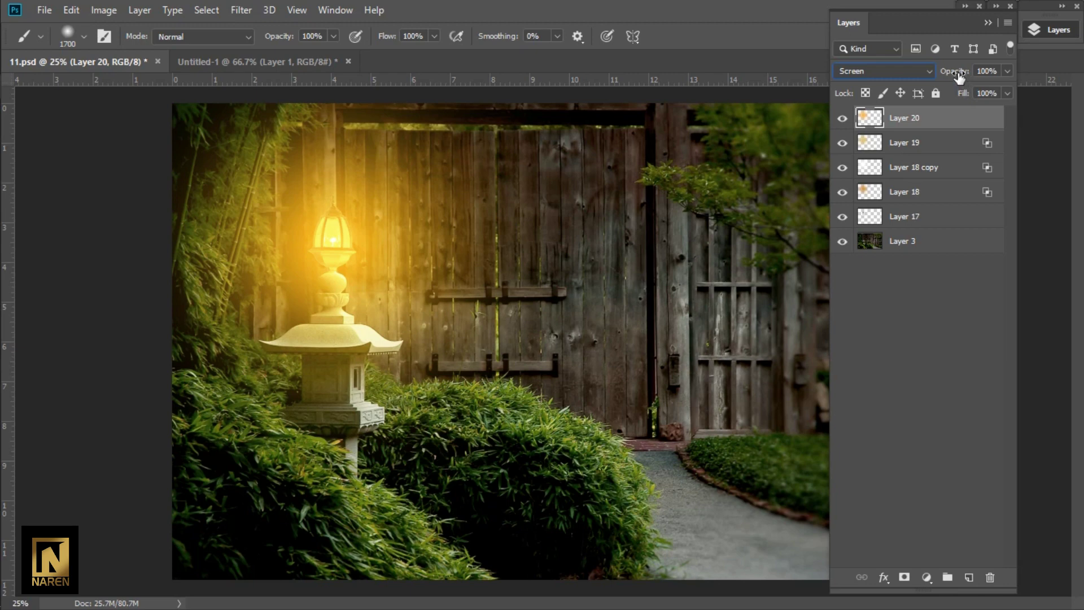
pyautogui.moveTo(871, 120); pyautogui.dragTo(888, 222)
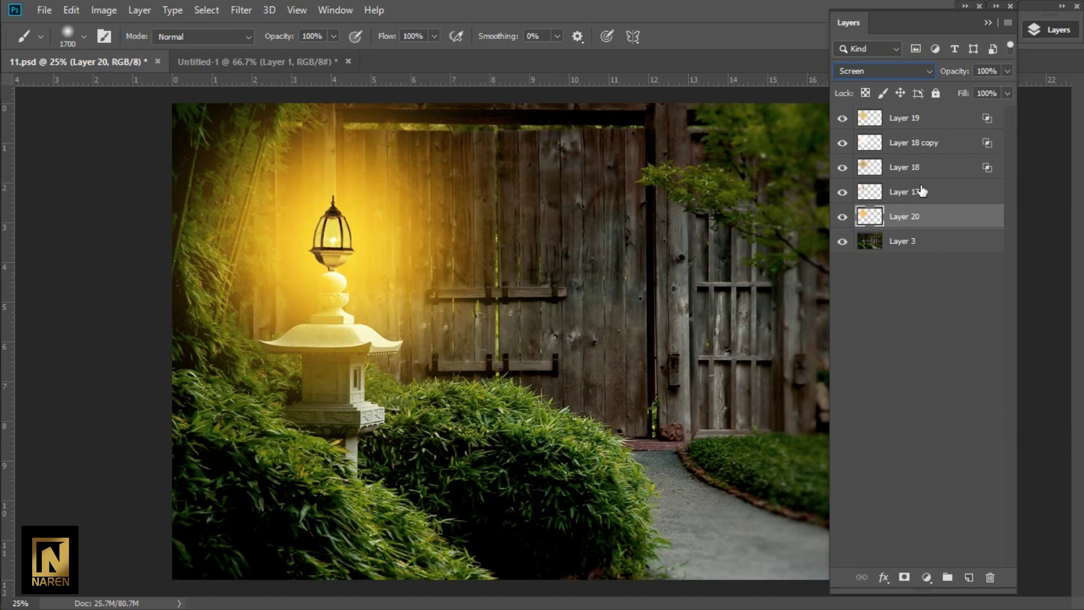
pyautogui.moveTo(951, 71)
pyautogui.mouseDown()
pyautogui.moveTo(783, 95)
pyautogui.moveTo(799, 100)
pyautogui.mouseUp()
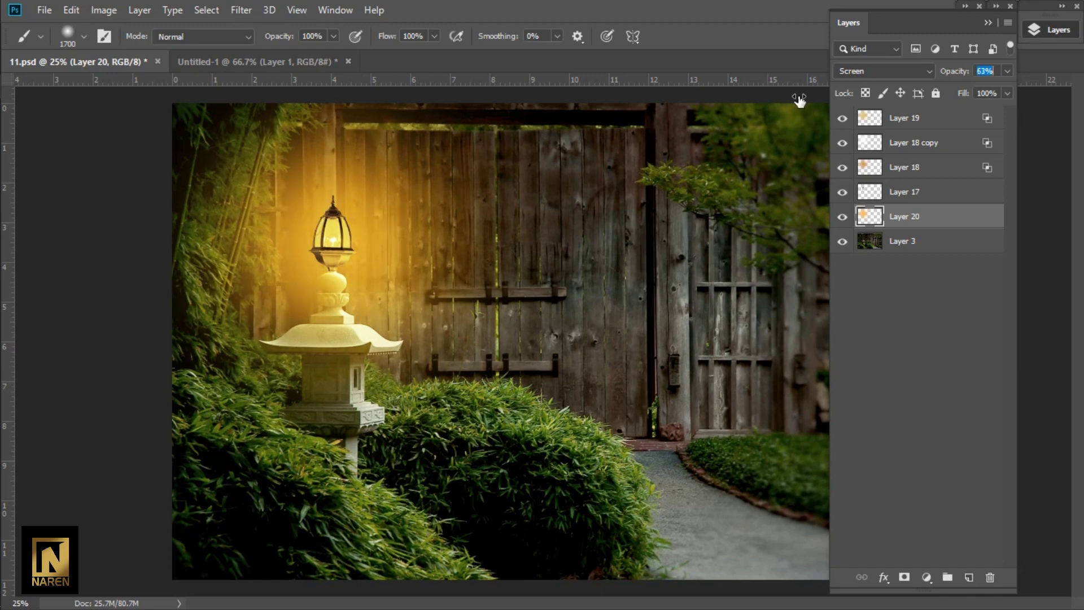
pyautogui.moveTo(903, 218); pyautogui.dragTo(878, 198)
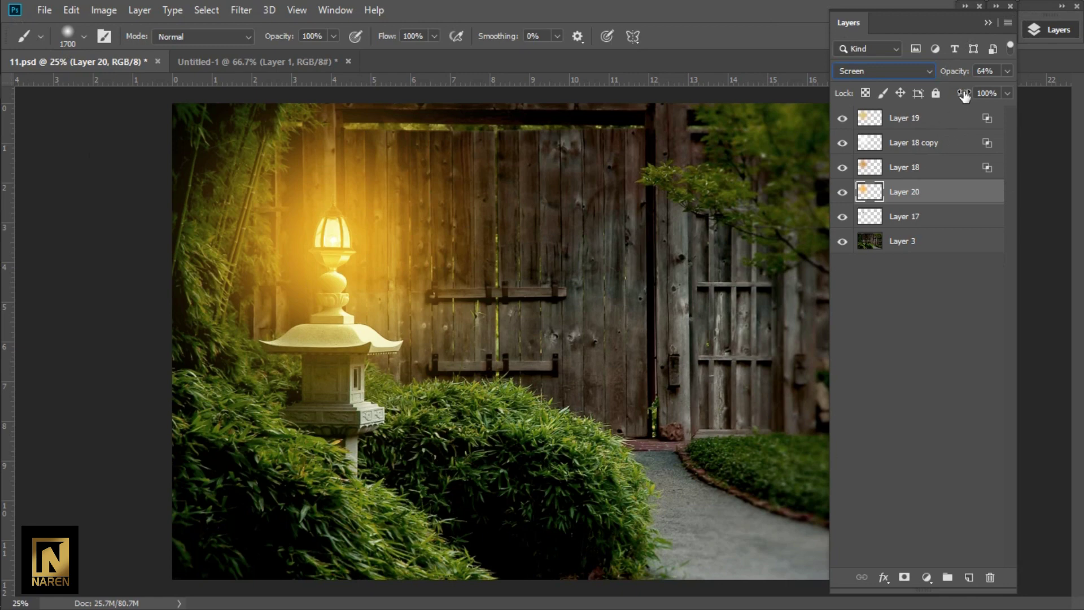
pyautogui.moveTo(954, 73); pyautogui.dragTo(754, 82)
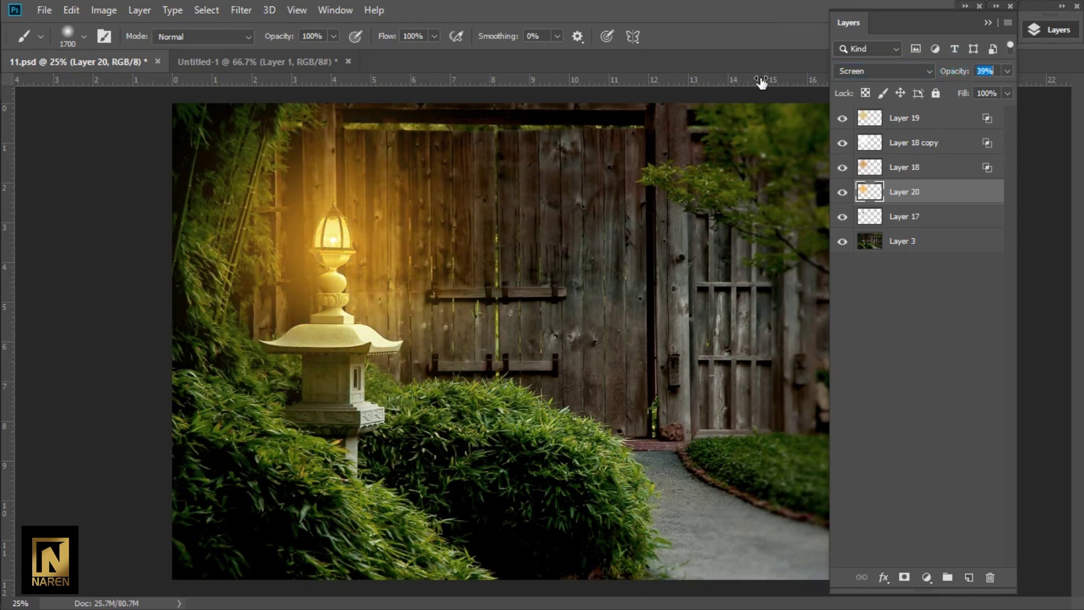
pyautogui.click(988, 22)
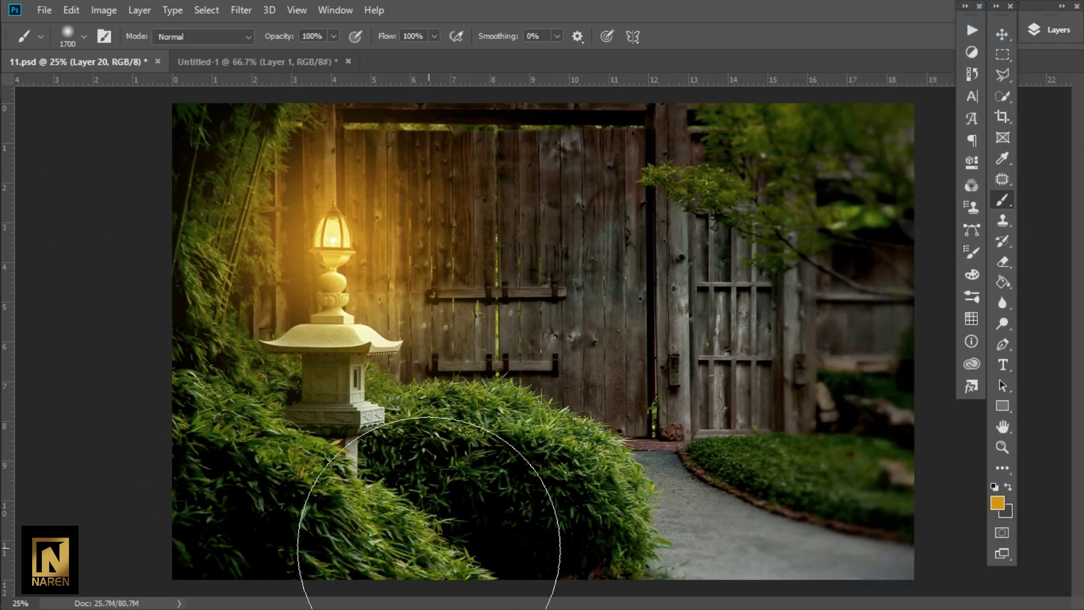
# Step: Add empty Layer 21 above Layer 19 and reset colours to default black and white
pyautogui.click(1050, 30)
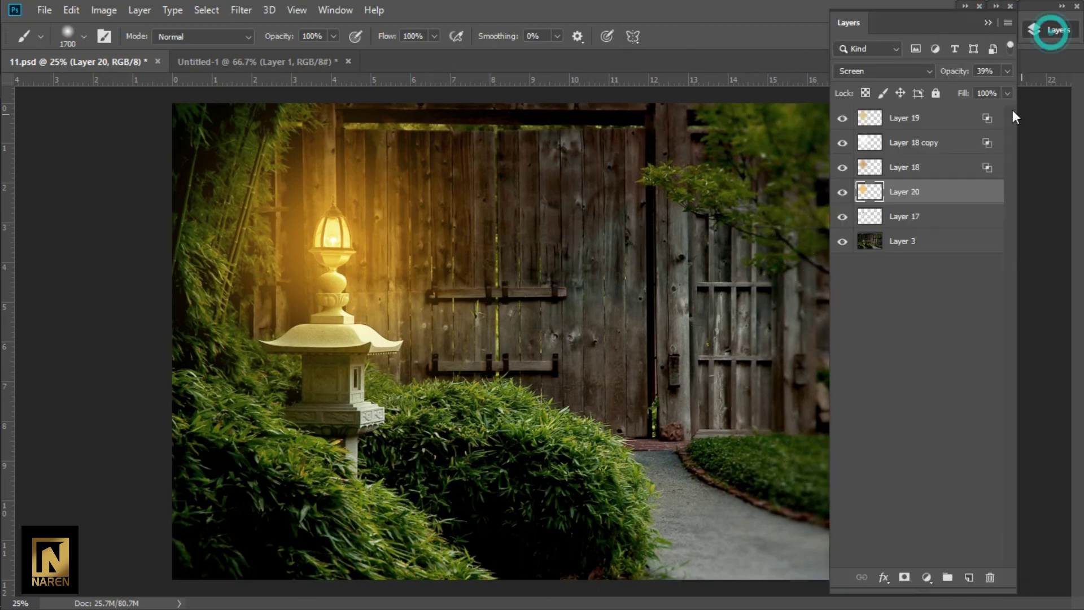
pyautogui.click(958, 123)
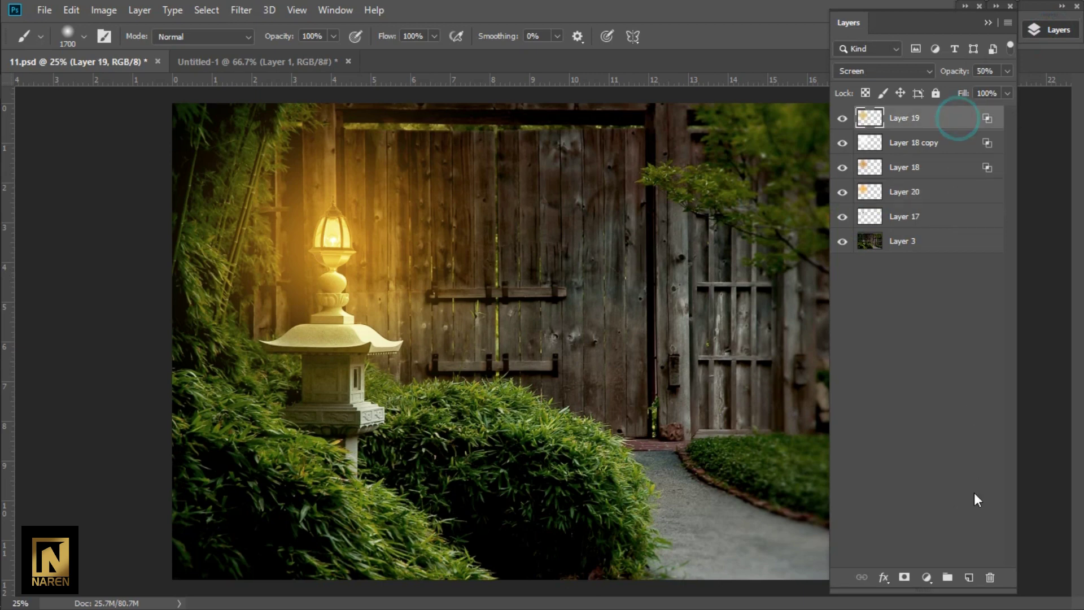
pyautogui.click(969, 576)
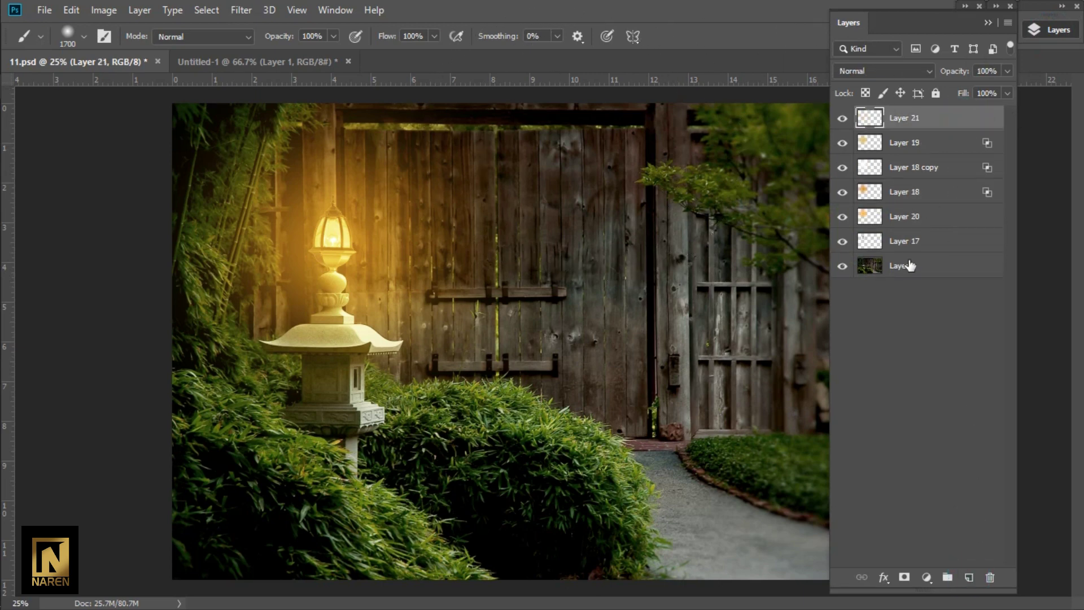
pyautogui.click(987, 23)
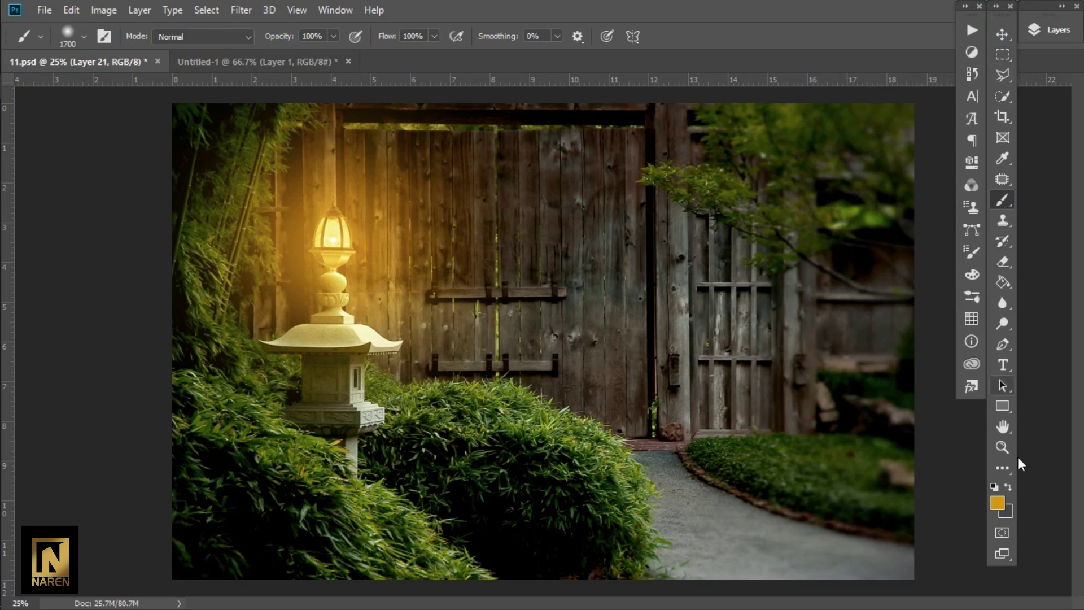
pyautogui.click(994, 487)
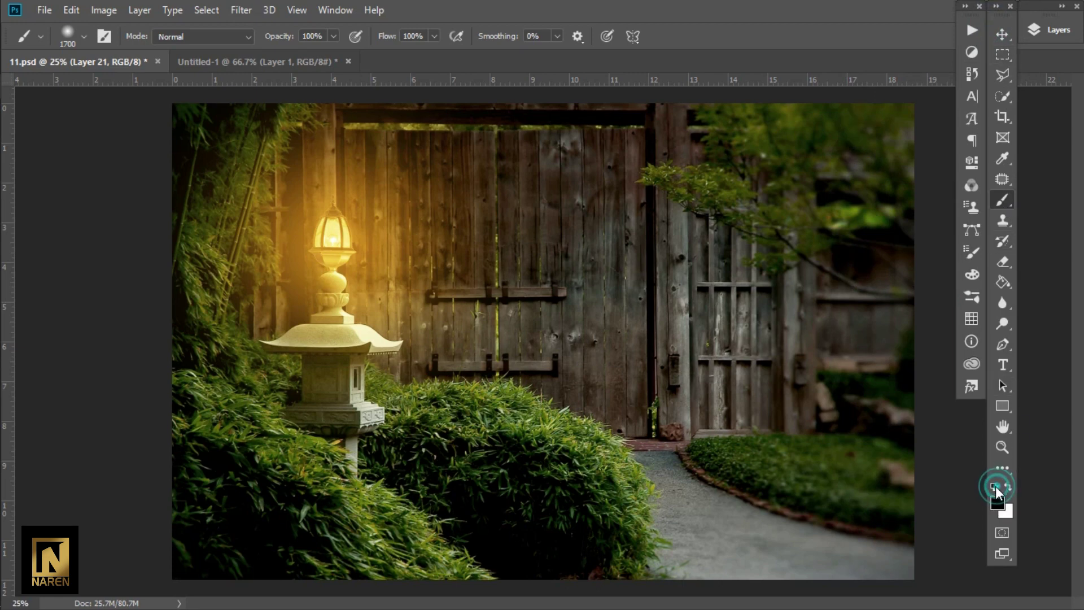
# Step: Fill the new Layer 21 with solid black using the Paint Bucket
pyautogui.click(1002, 283)
pyautogui.click(531, 315)
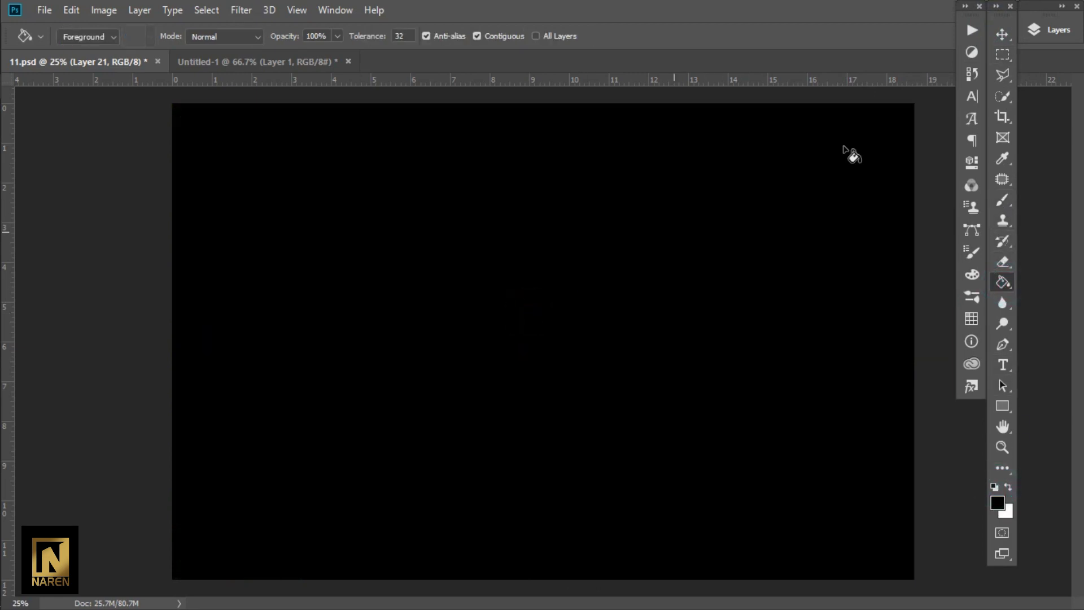
pyautogui.click(1003, 33)
pyautogui.click(1034, 31)
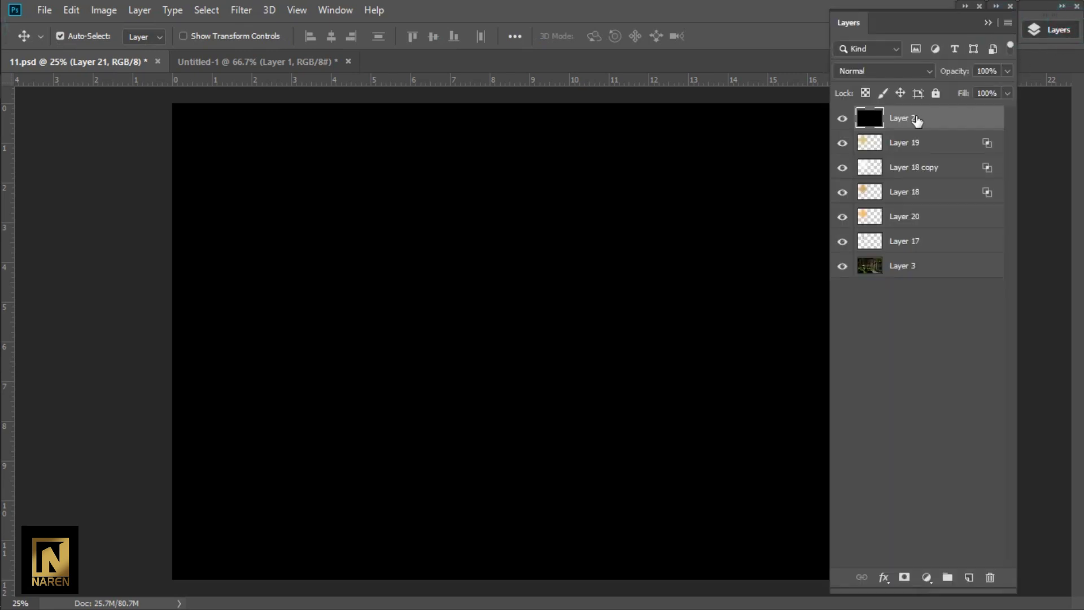
pyautogui.click(988, 22)
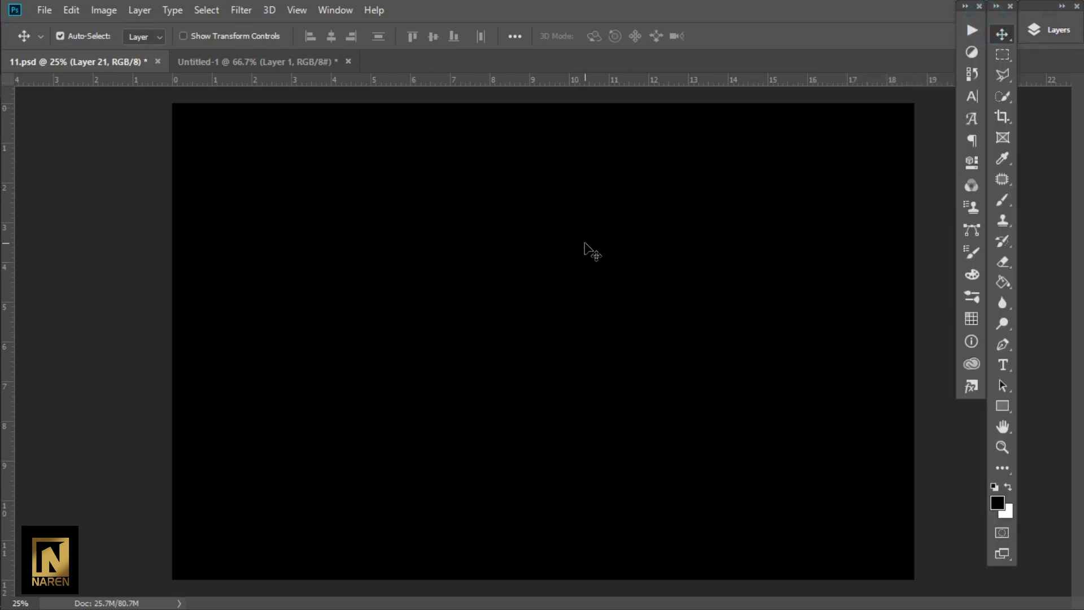
pyautogui.click(1046, 32)
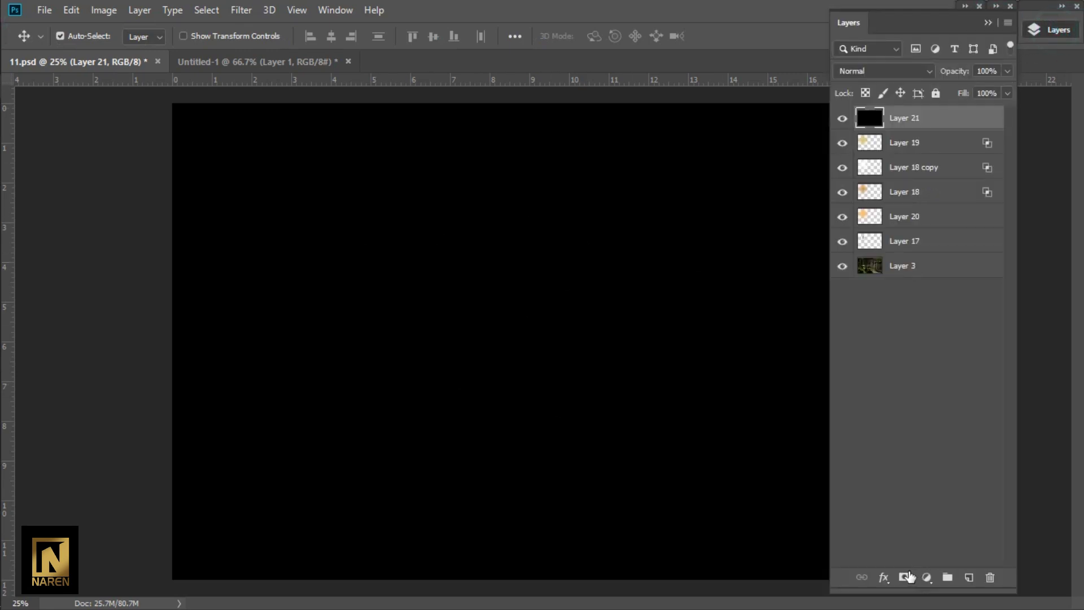
# Step: Add a layer mask and paint a soft hole around the lantern with a large brush
pyautogui.click(904, 577)
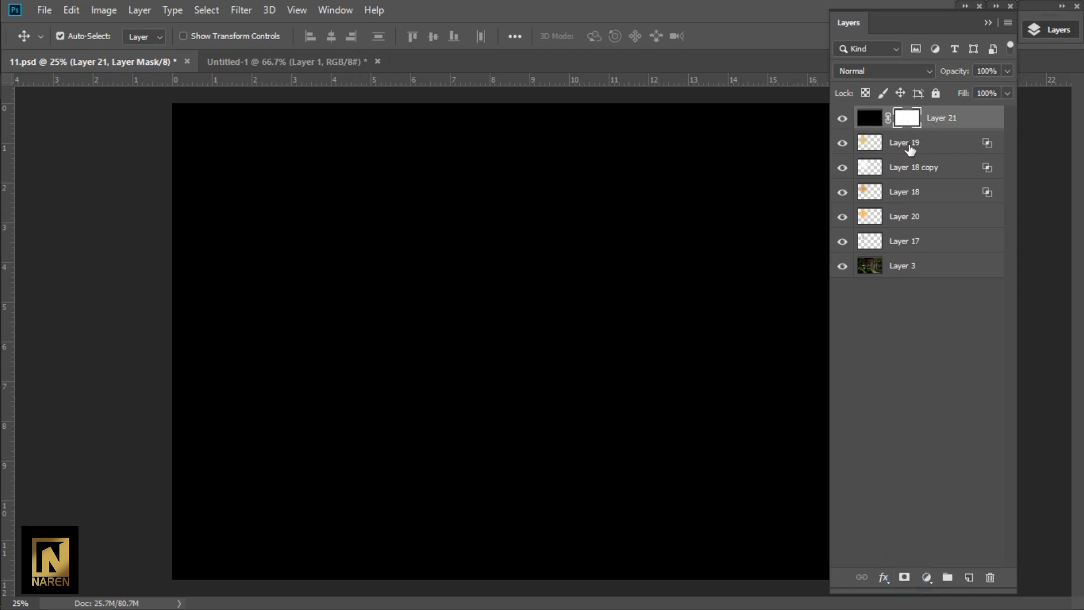
pyautogui.press('b')
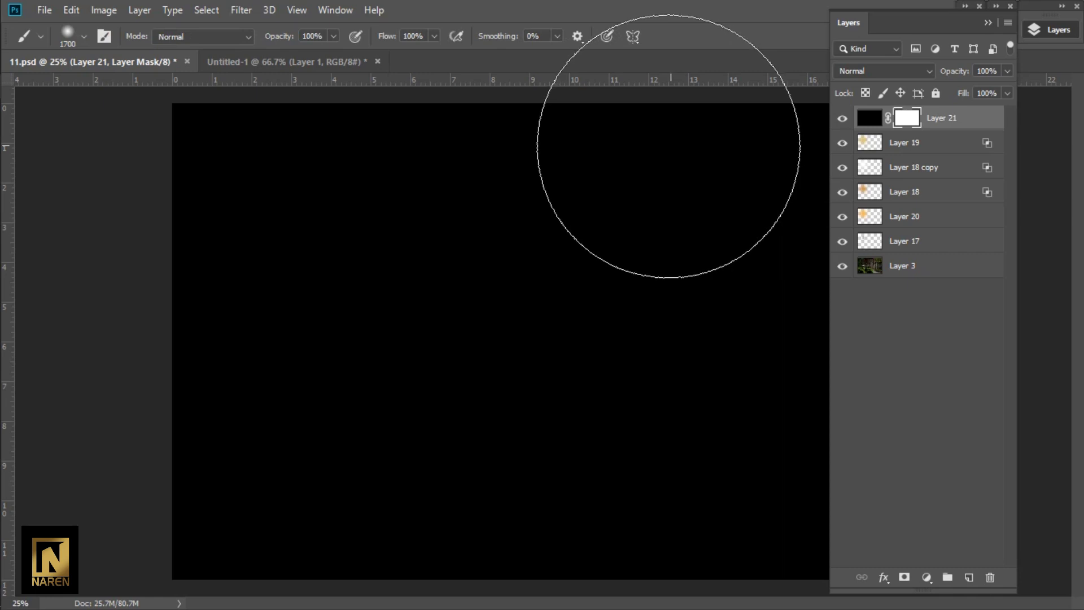
pyautogui.press(']')
pyautogui.press(']')
pyautogui.press(']')
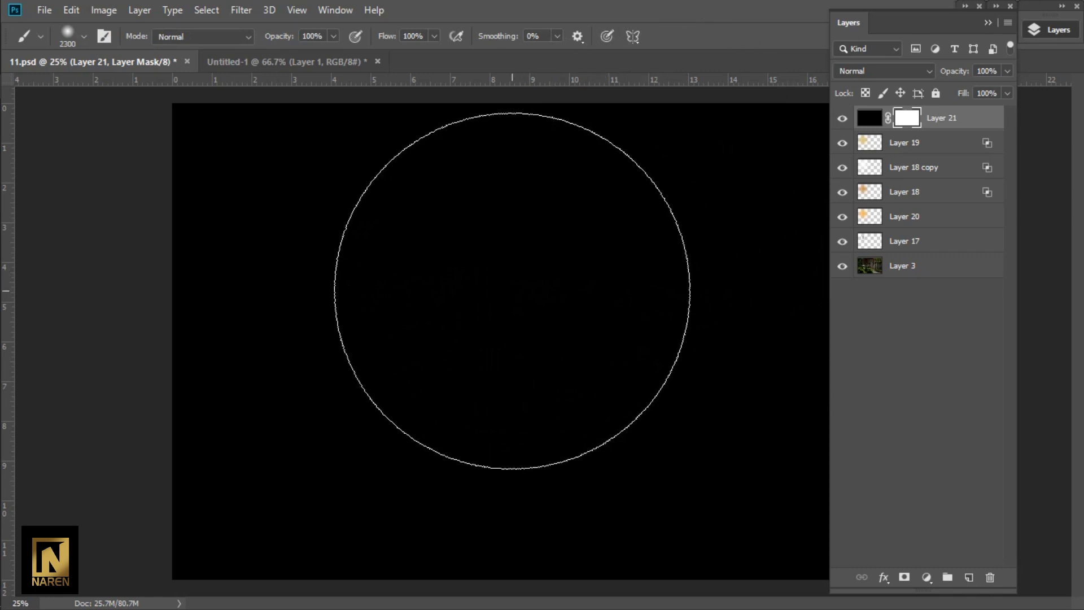
pyautogui.press(']')
pyautogui.press(']')
pyautogui.press(']')
pyautogui.press(']')
pyautogui.press(']')
pyautogui.press(']')
pyautogui.press(']')
pyautogui.press(']')
pyautogui.press(']')
pyautogui.press(']')
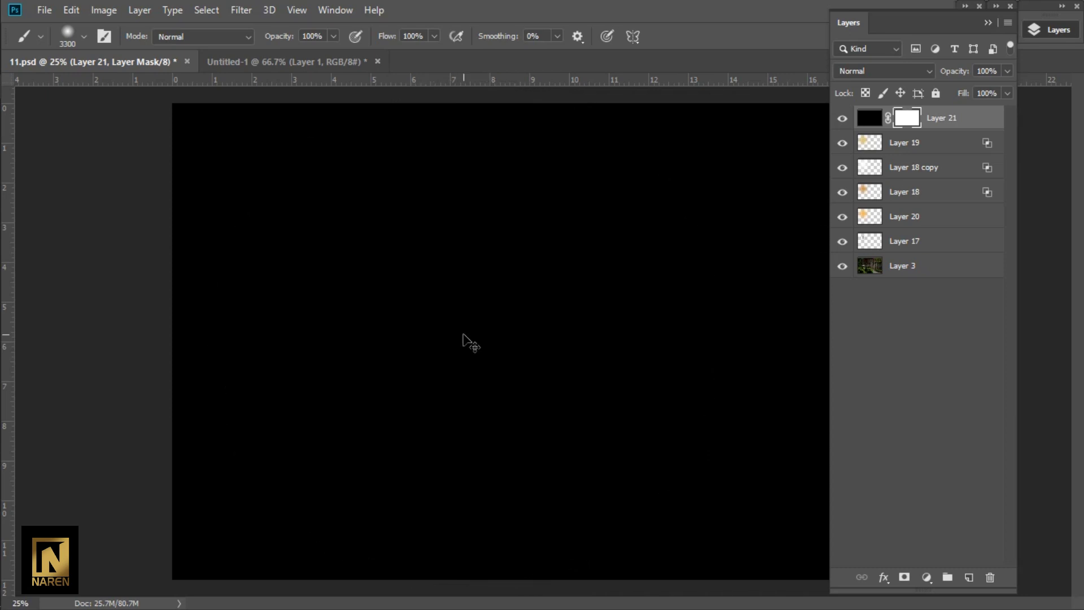
pyautogui.hotkey('ctrl', '-')
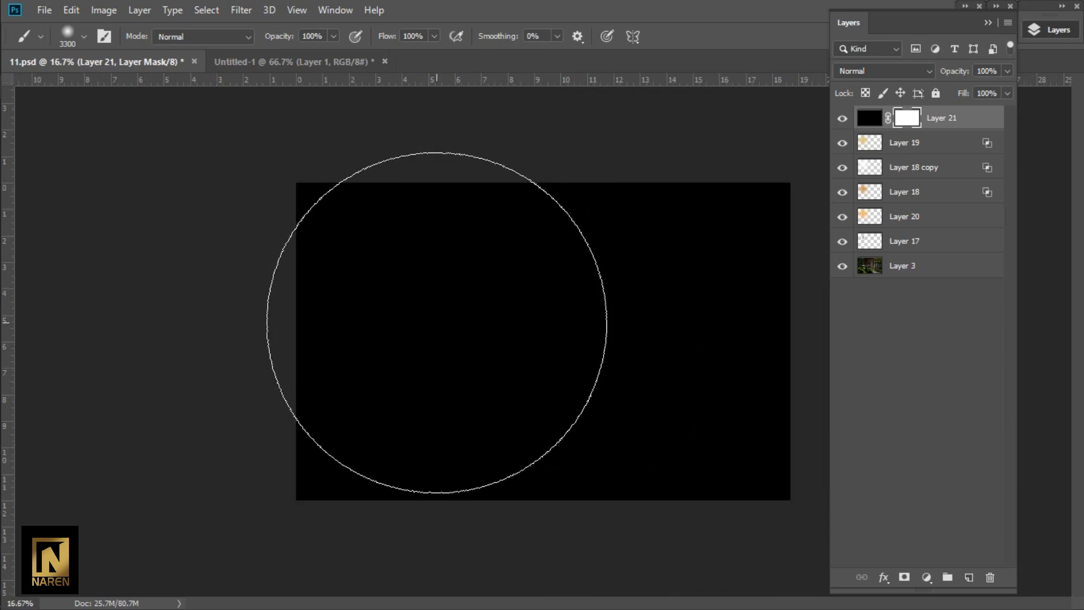
pyautogui.click(436, 325)
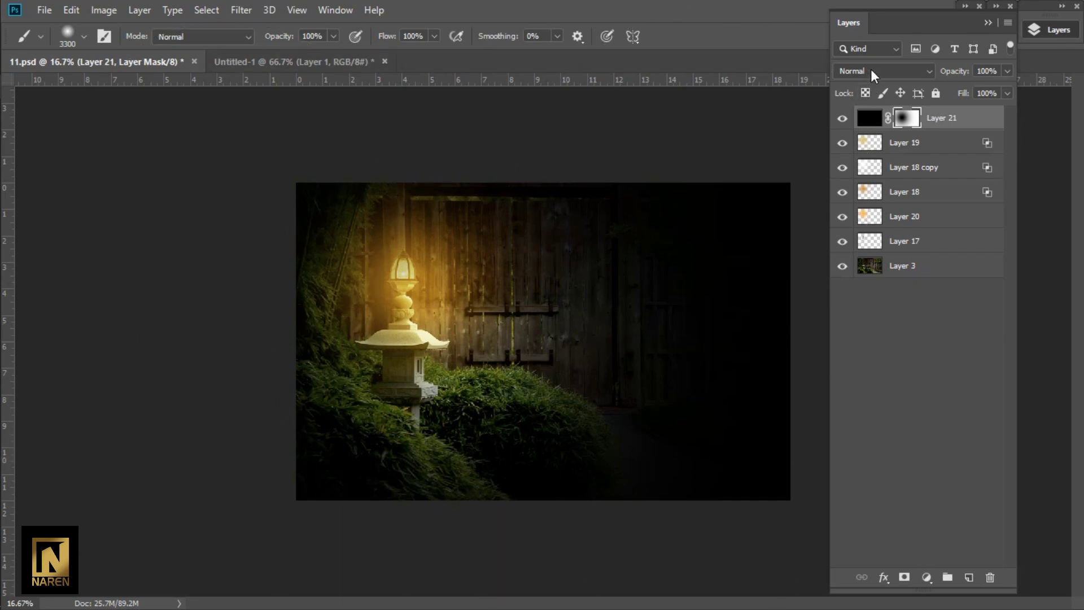
# Step: Set Layer 21's blend mode to Soft Light
pyautogui.click(871, 70)
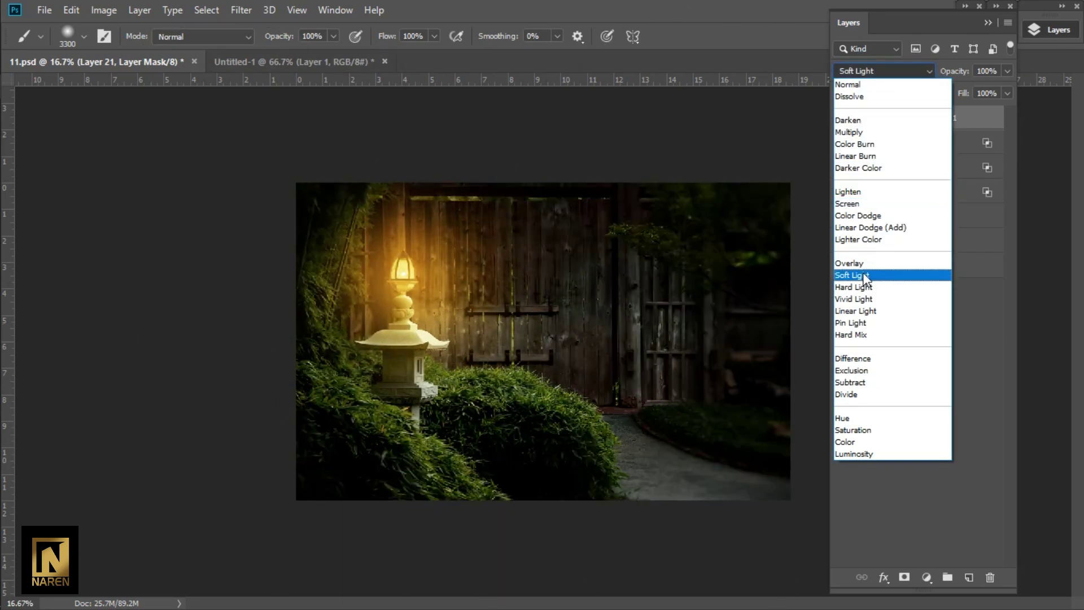
pyautogui.click(864, 276)
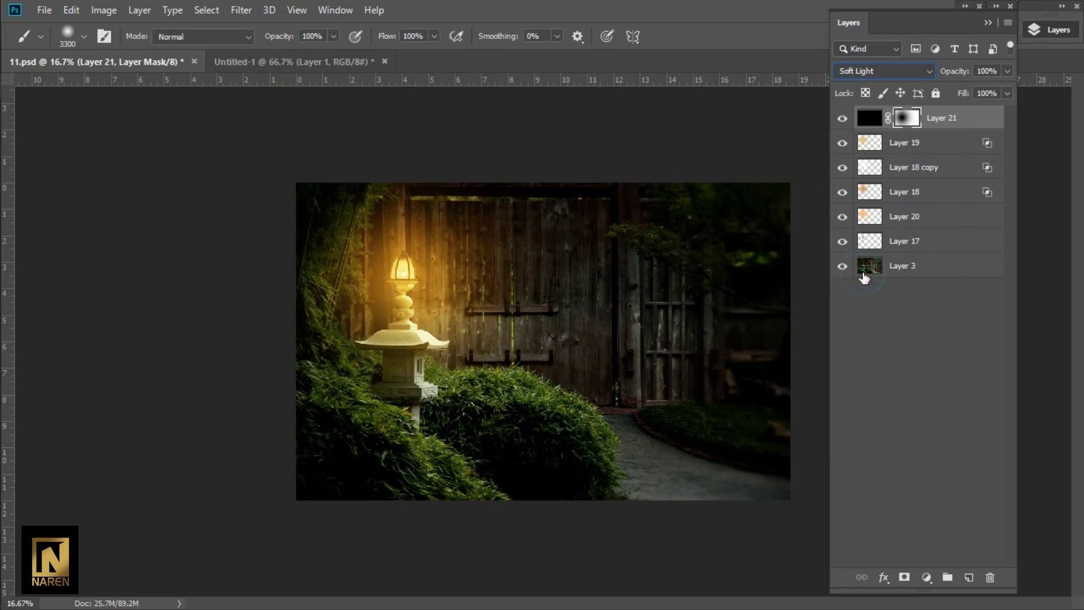
pyautogui.click(869, 119)
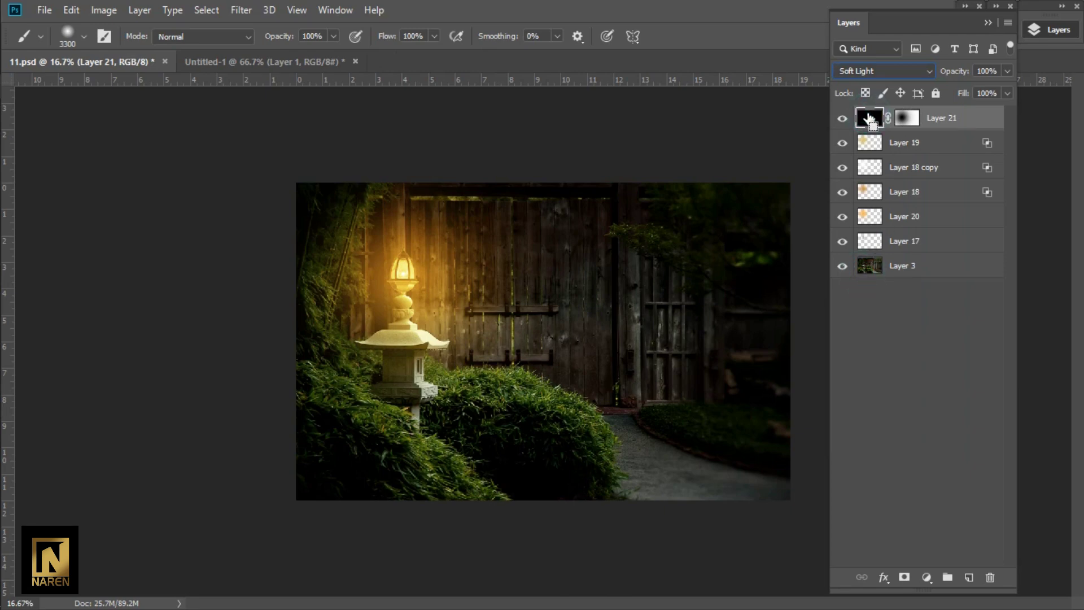
# Step: Duplicate the vignette layer, set the copy to Normal at 67% opacity
pyautogui.hotkey('ctrl', 'j')
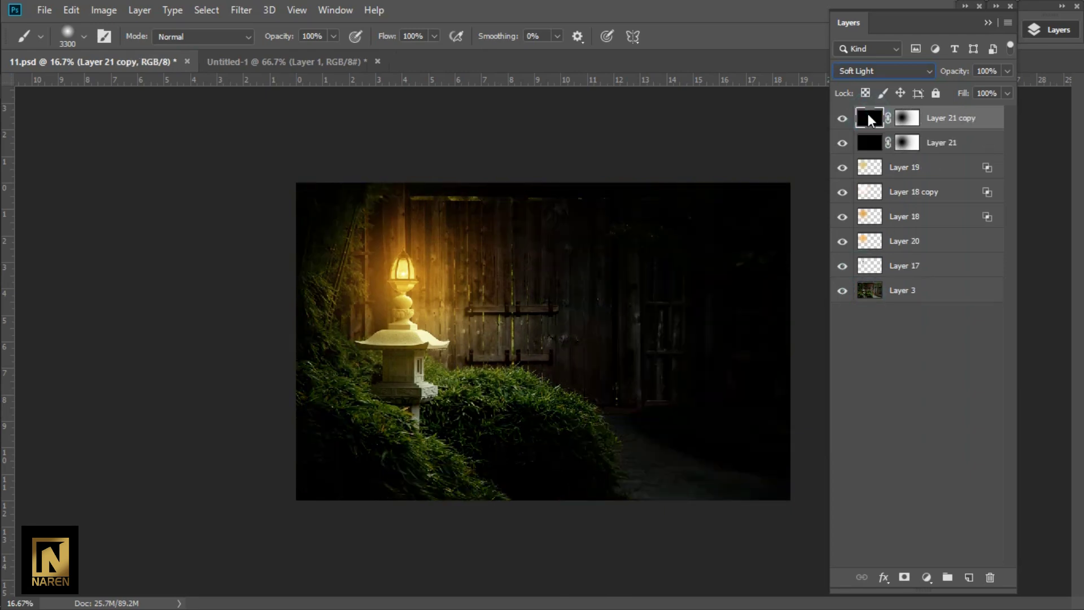
pyautogui.click(906, 120)
pyautogui.click(869, 119)
pyautogui.click(885, 72)
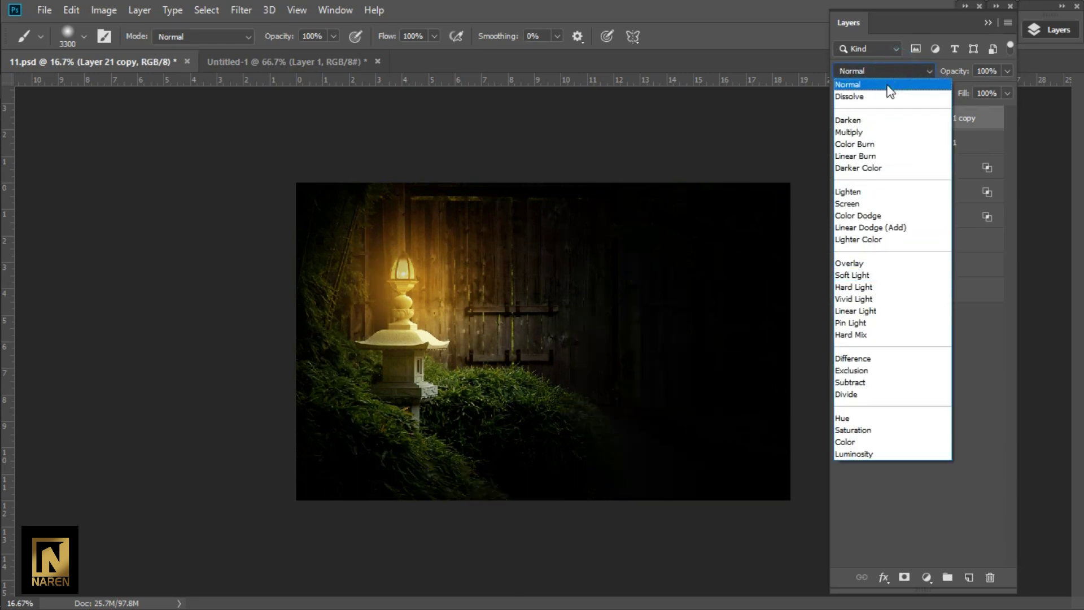
pyautogui.click(891, 102)
pyautogui.moveTo(959, 73); pyautogui.dragTo(727, 113)
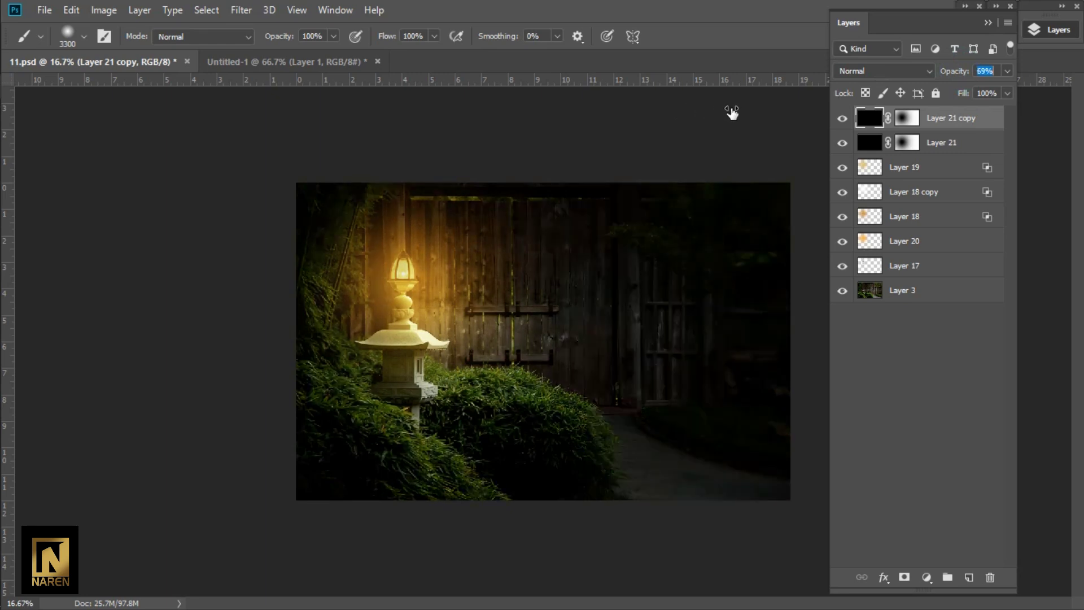
pyautogui.click(986, 18)
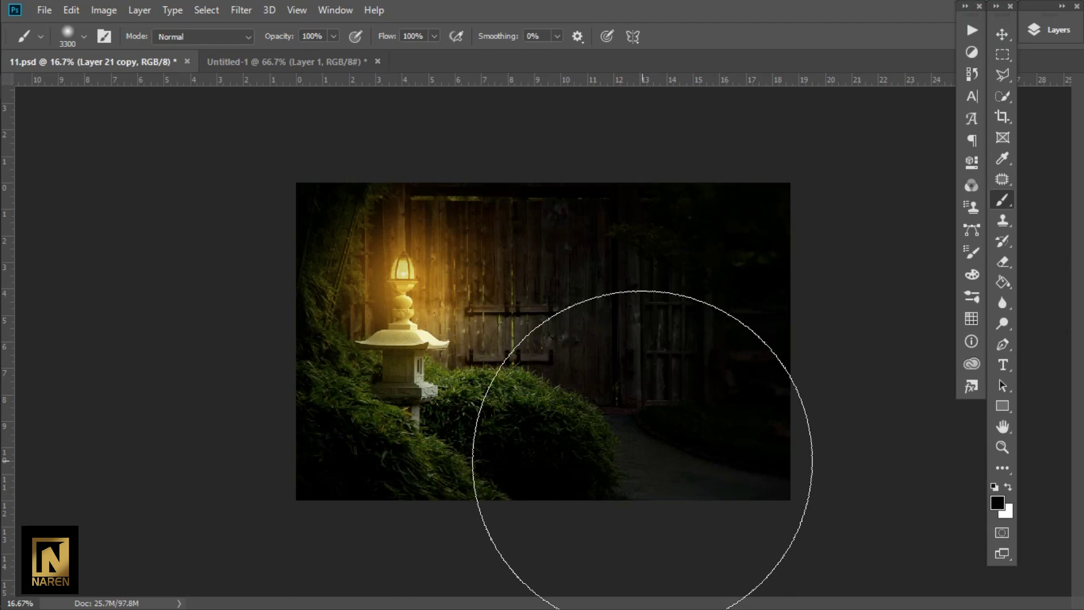
pyautogui.click(1048, 31)
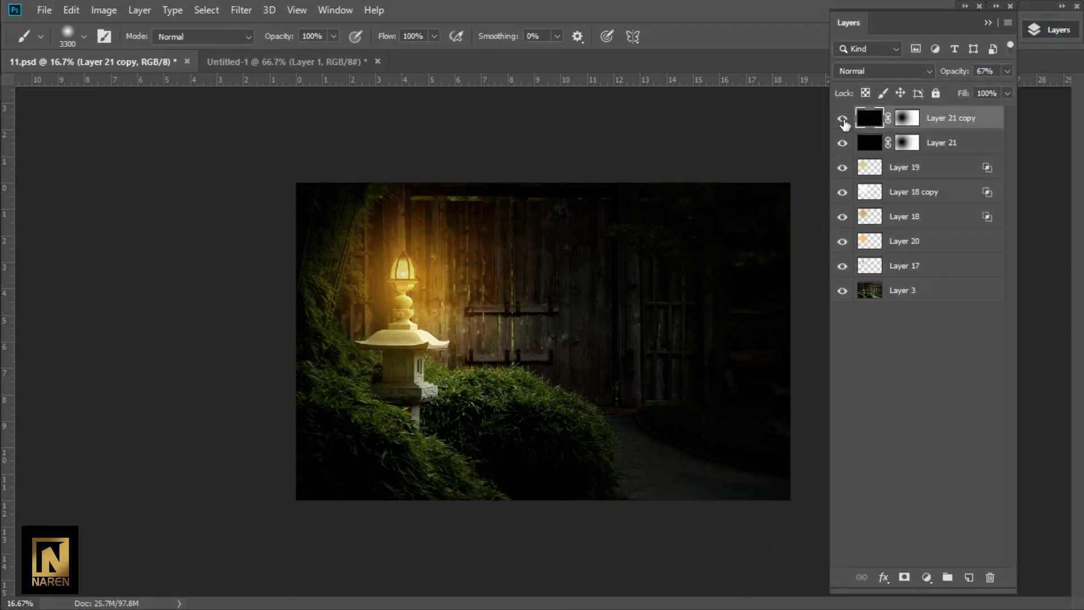
pyautogui.moveTo(842, 119); pyautogui.dragTo(841, 230)
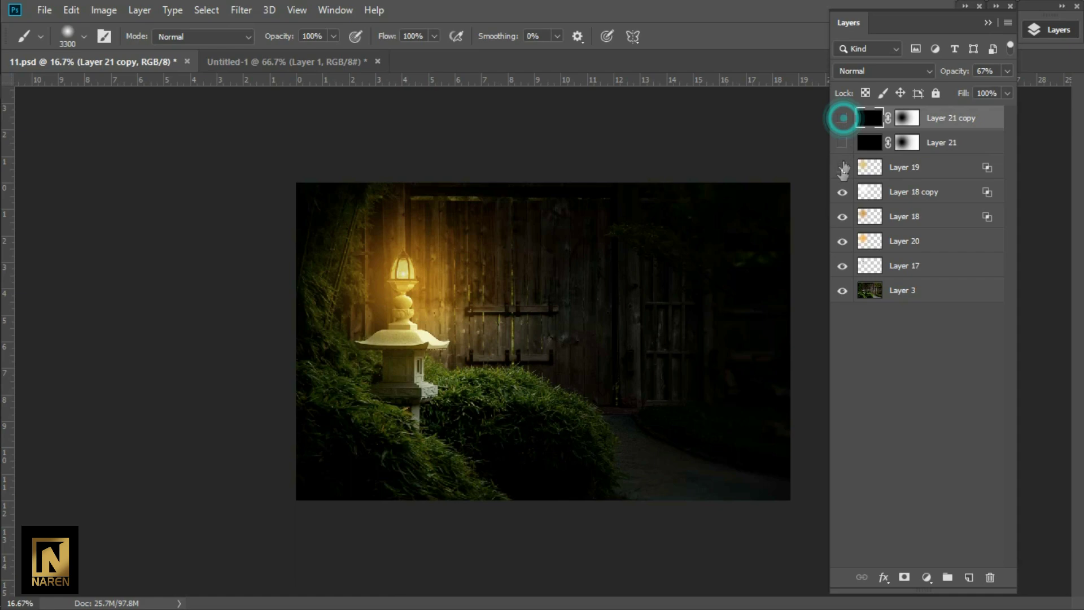
pyautogui.click(843, 265)
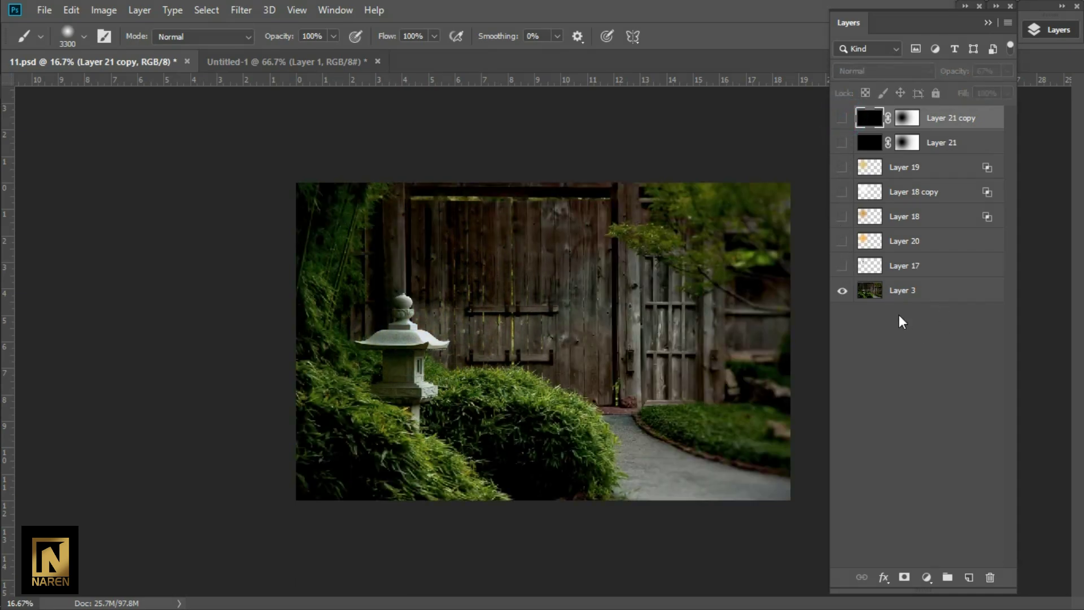
pyautogui.click(843, 268)
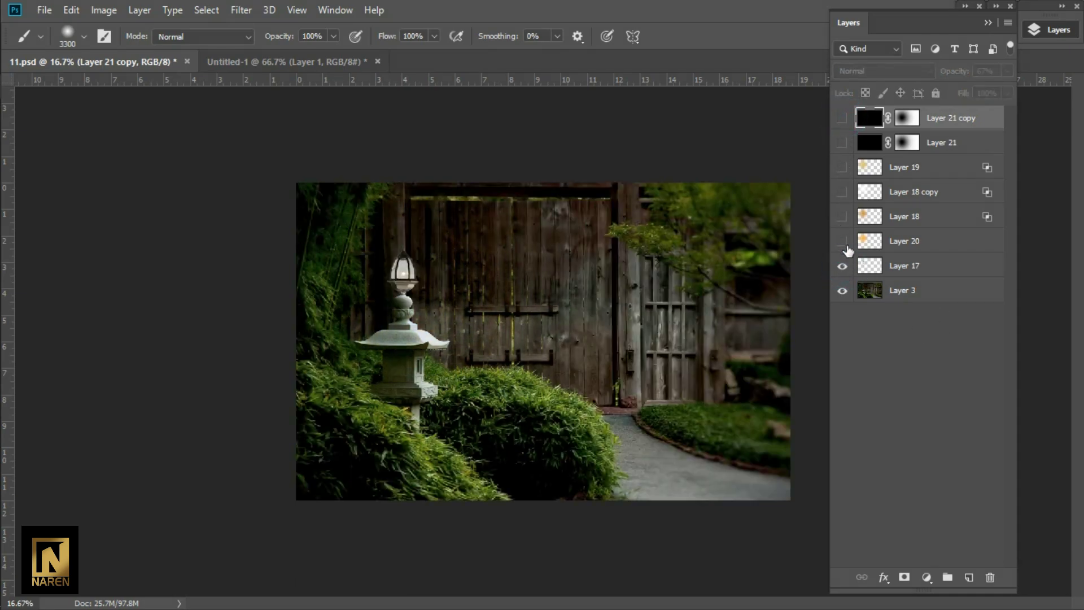
pyautogui.click(842, 242)
pyautogui.click(842, 216)
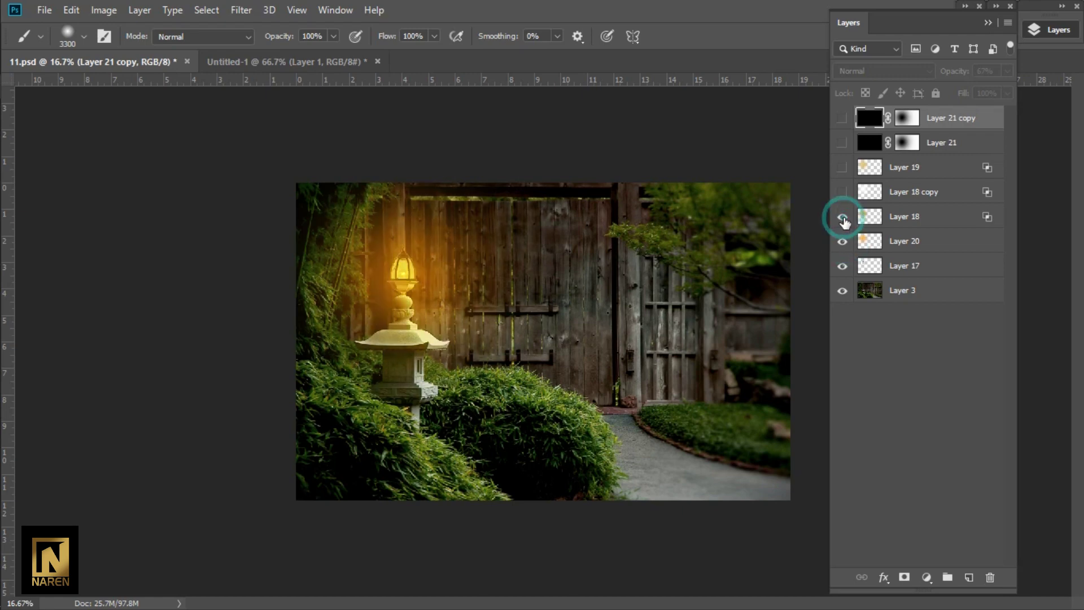
pyautogui.click(842, 192)
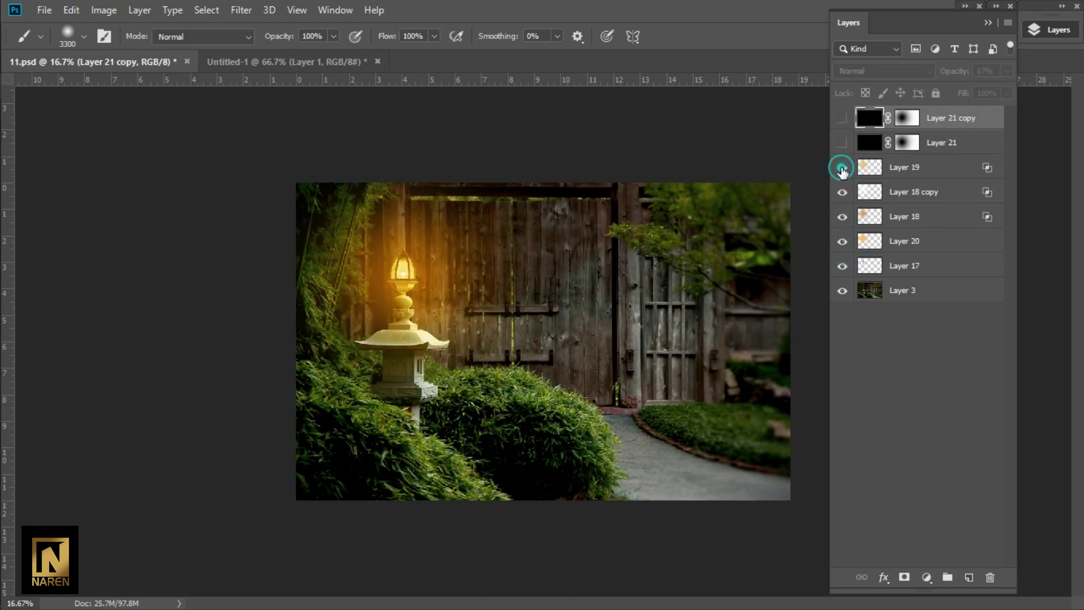
pyautogui.click(843, 168)
pyautogui.click(842, 144)
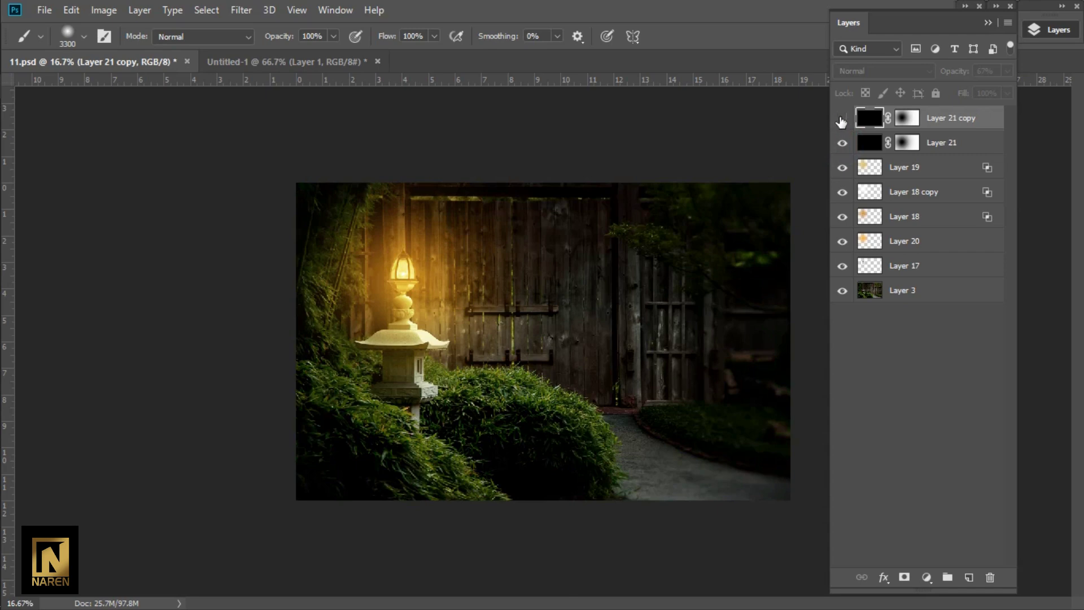
pyautogui.click(842, 120)
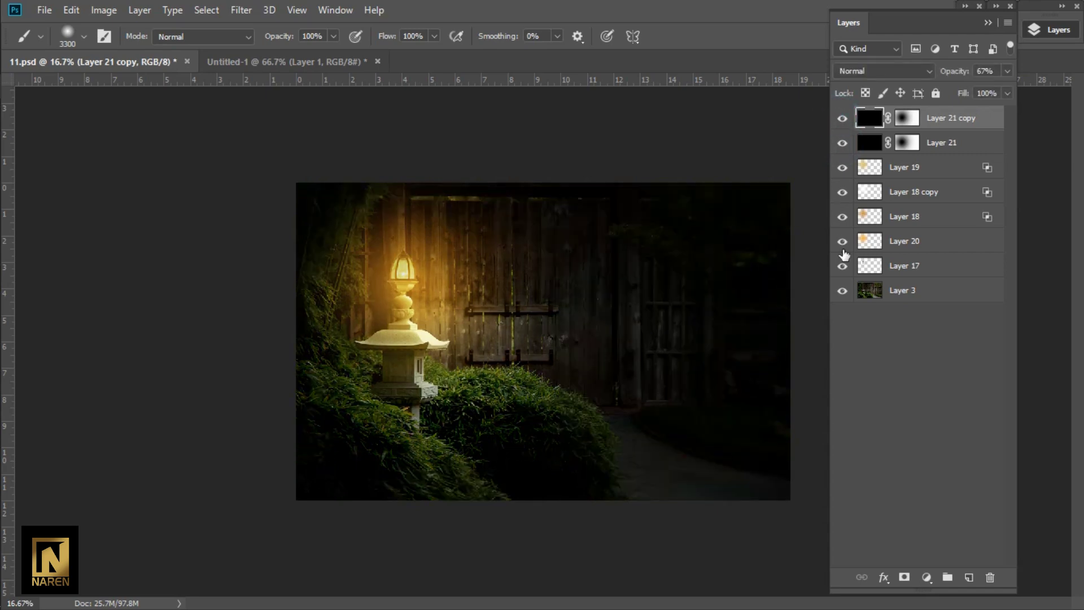
# Step: Add 'Subscribe' text coloured with the lantern's sampled yellow
pyautogui.click(987, 23)
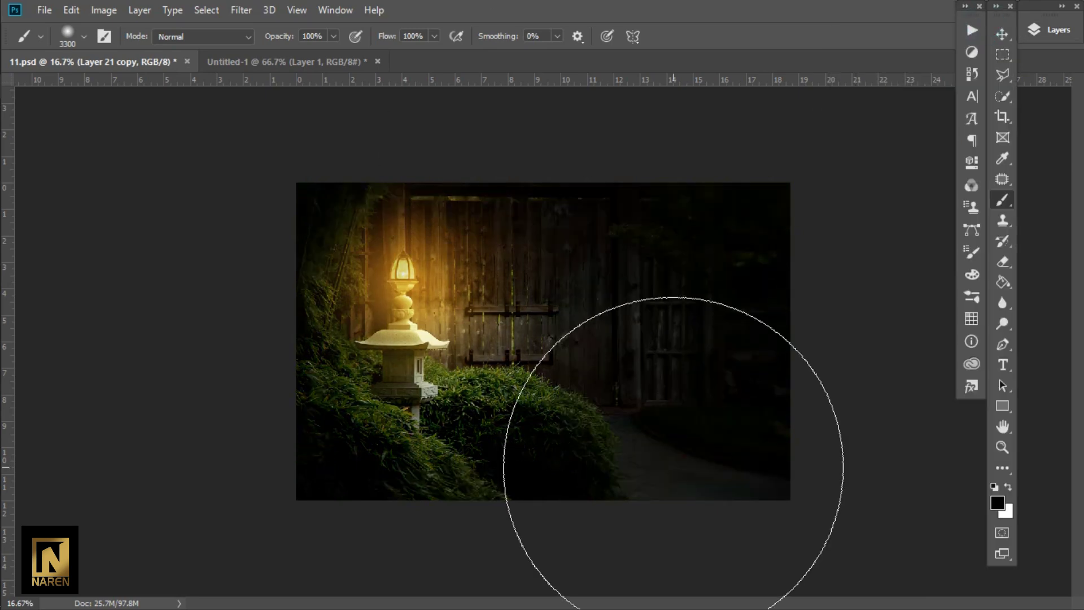
pyautogui.press('t')
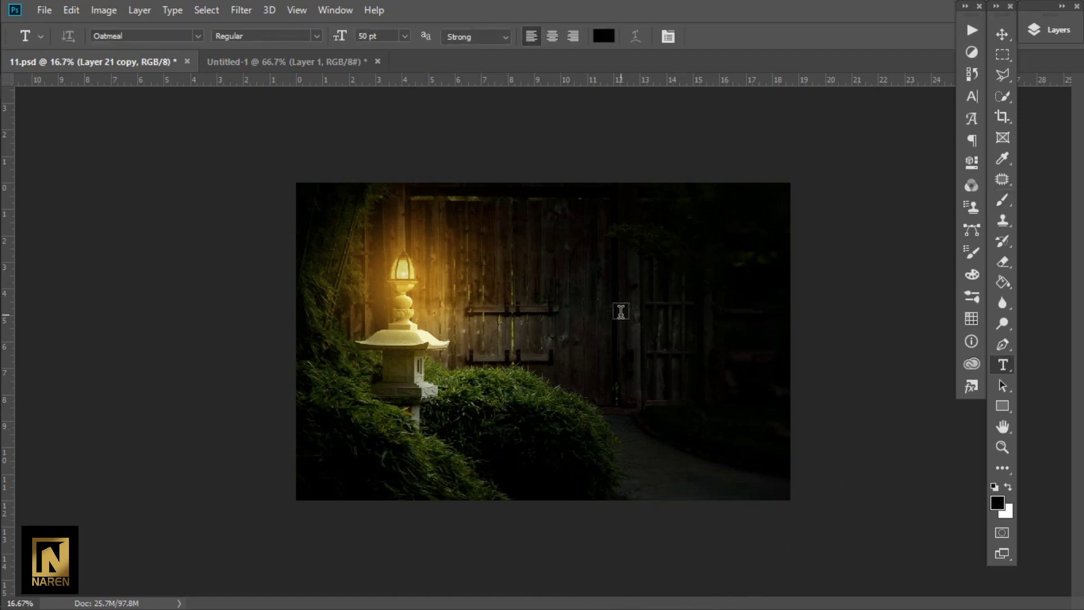
pyautogui.click(591, 305)
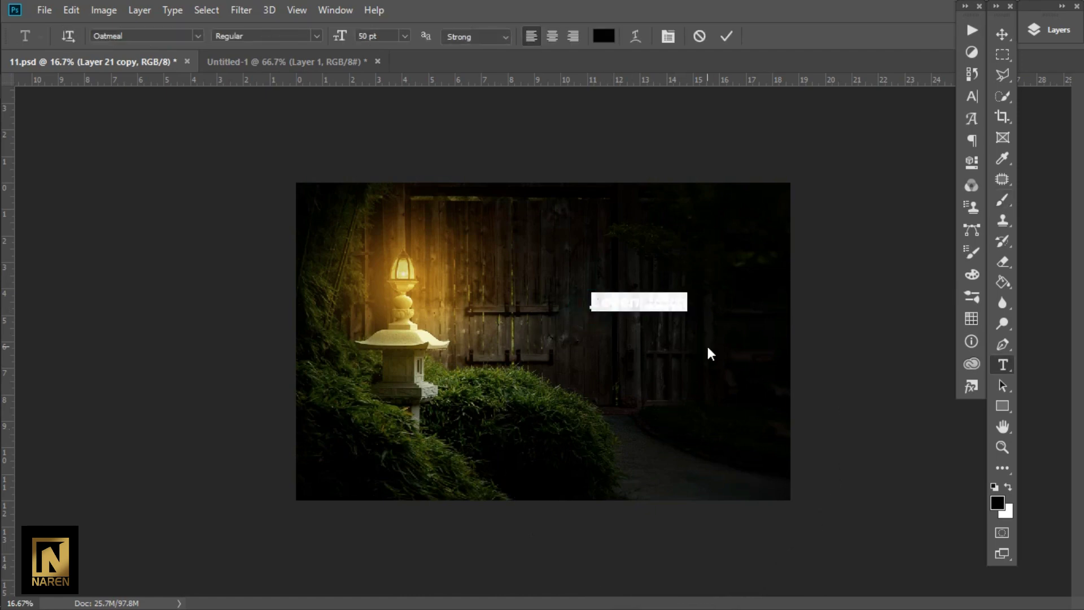
pyautogui.write('Naren')
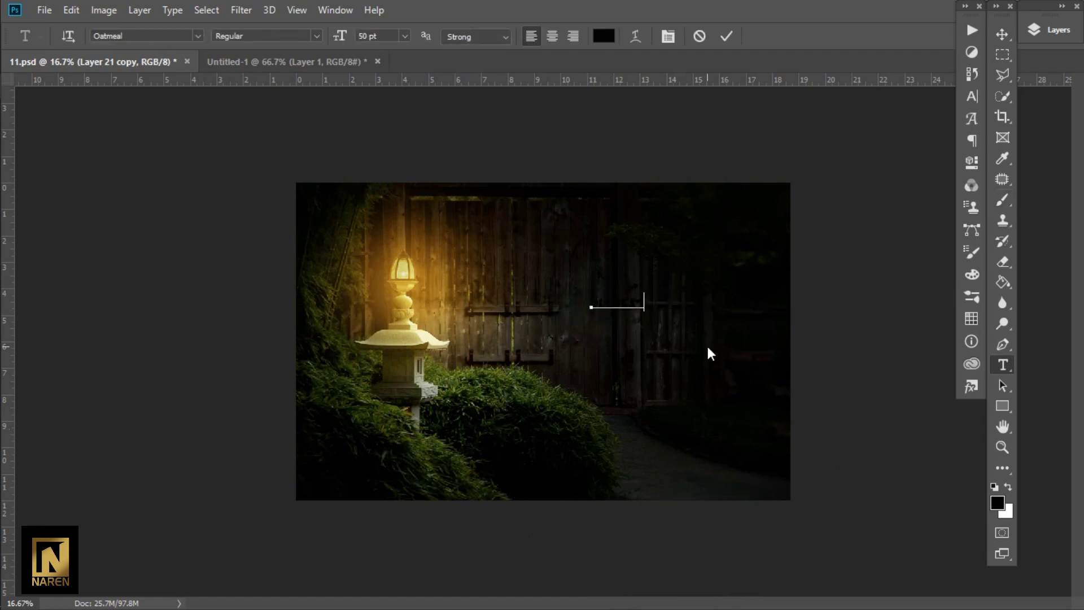
pyautogui.write(' C')
pyautogui.hotkey('ctrl', 'Return')
pyautogui.click(603, 36)
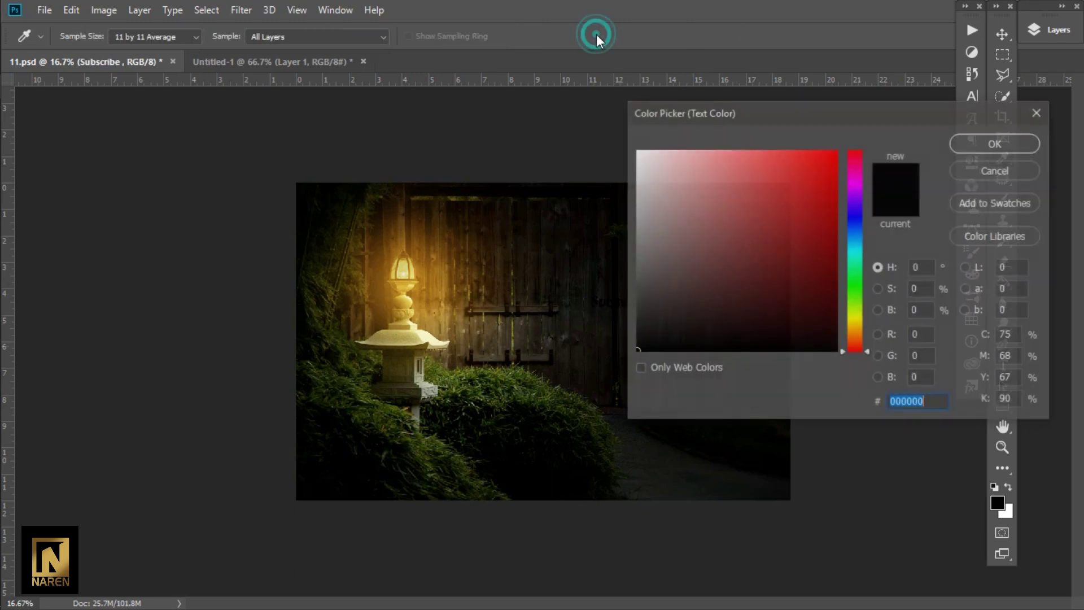
pyautogui.click(405, 265)
pyautogui.click(995, 143)
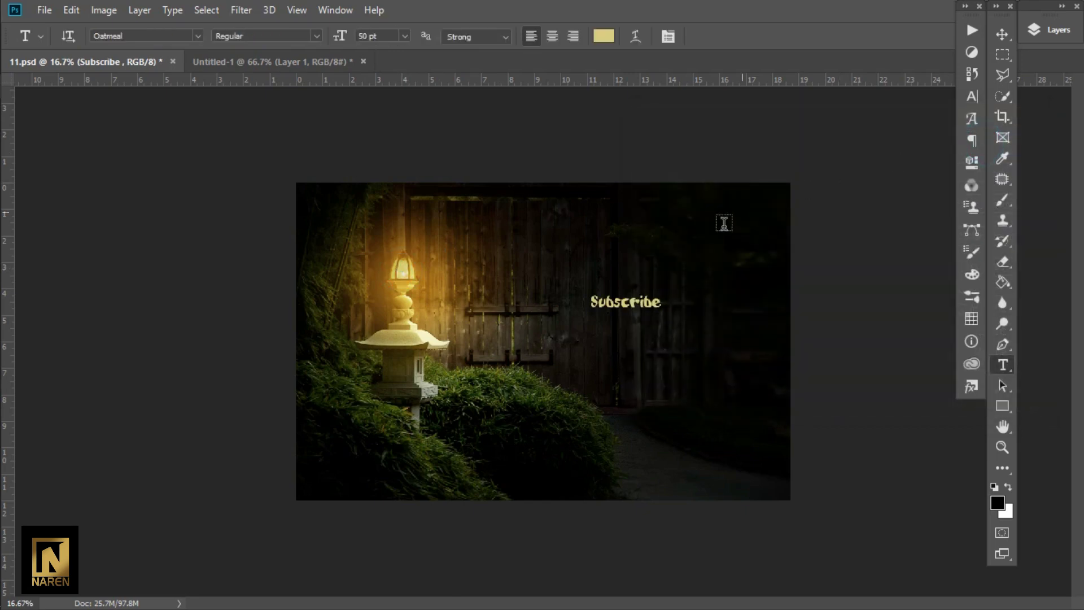
# Step: Scale the Subscribe text to about 257% and move it to the lower right
pyautogui.hotkey('ctrl', 't')
pyautogui.moveTo(675, 289); pyautogui.dragTo(733, 264)
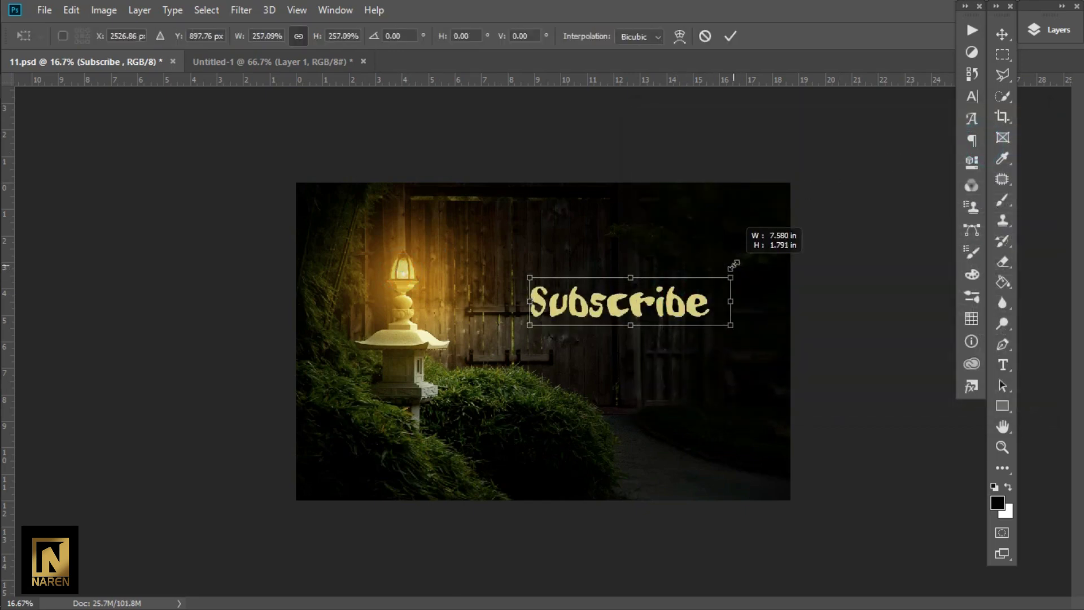
pyautogui.moveTo(631, 301); pyautogui.dragTo(665, 401)
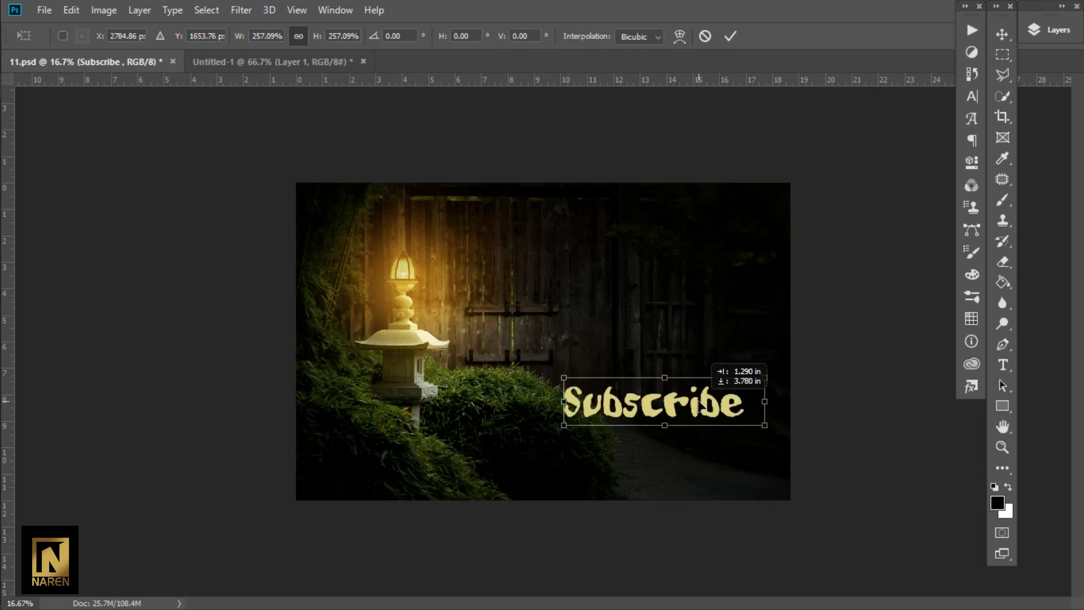
pyautogui.press('Return')
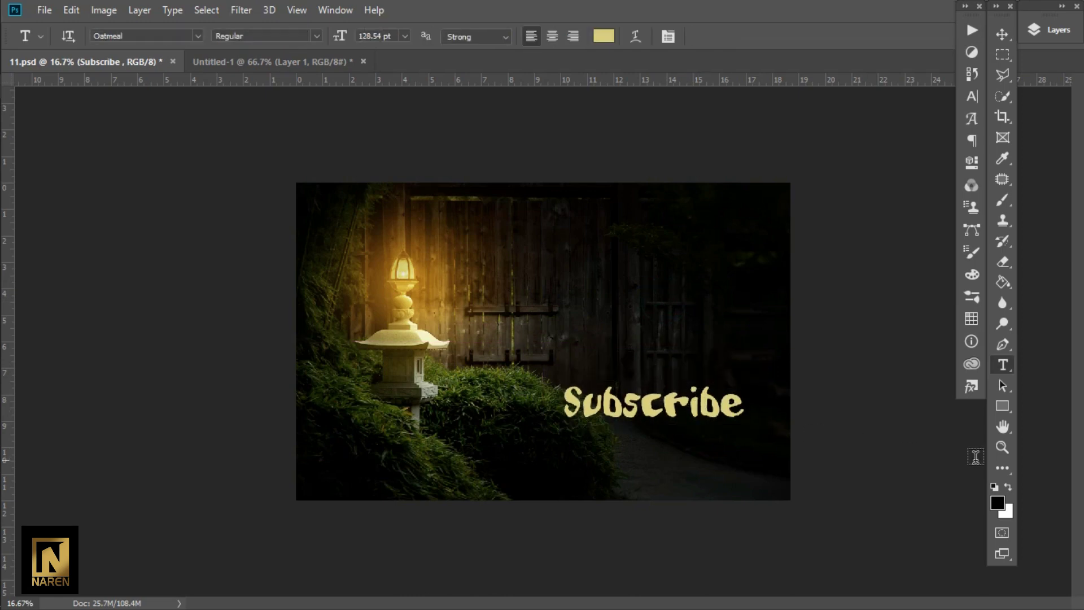